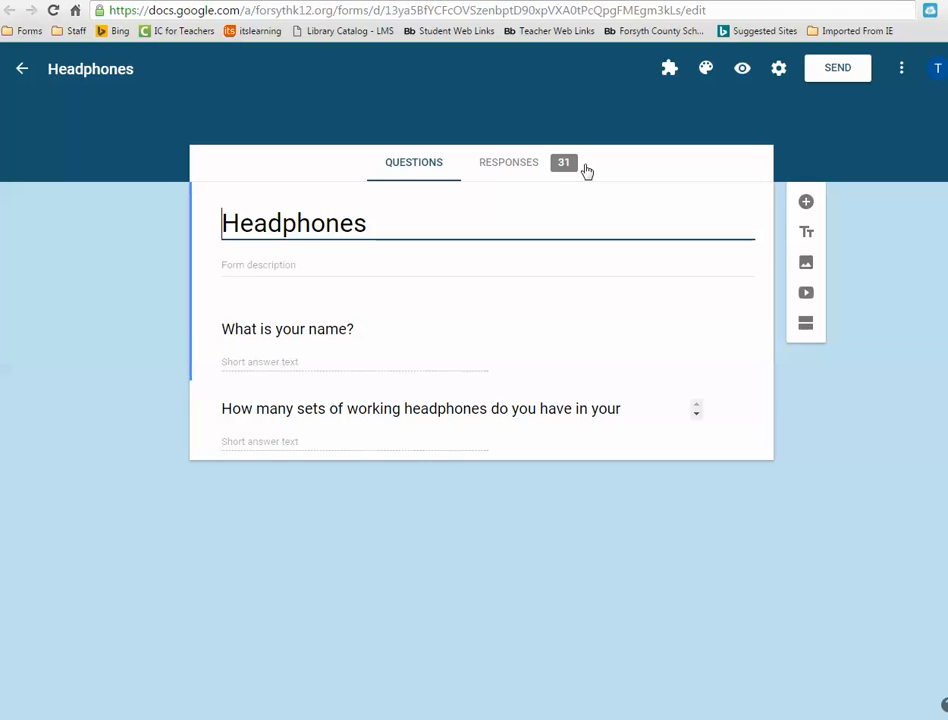
- Review the Headphones form's responses in both the summary and individual views
left_click(508, 170)
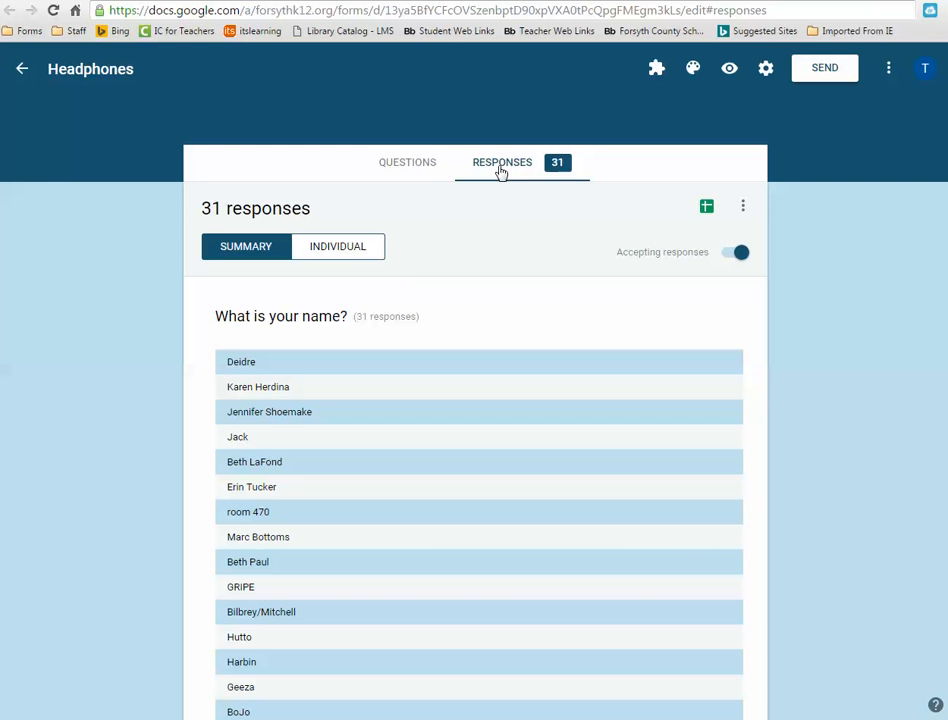
key("ctrl+shift+Tab")
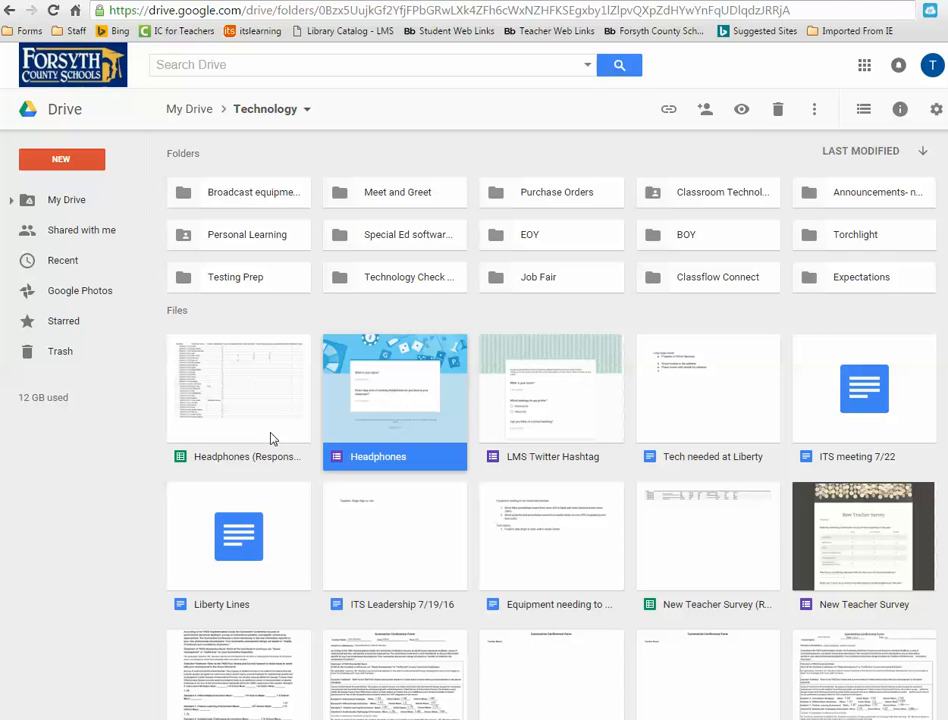
double_click(336, 436)
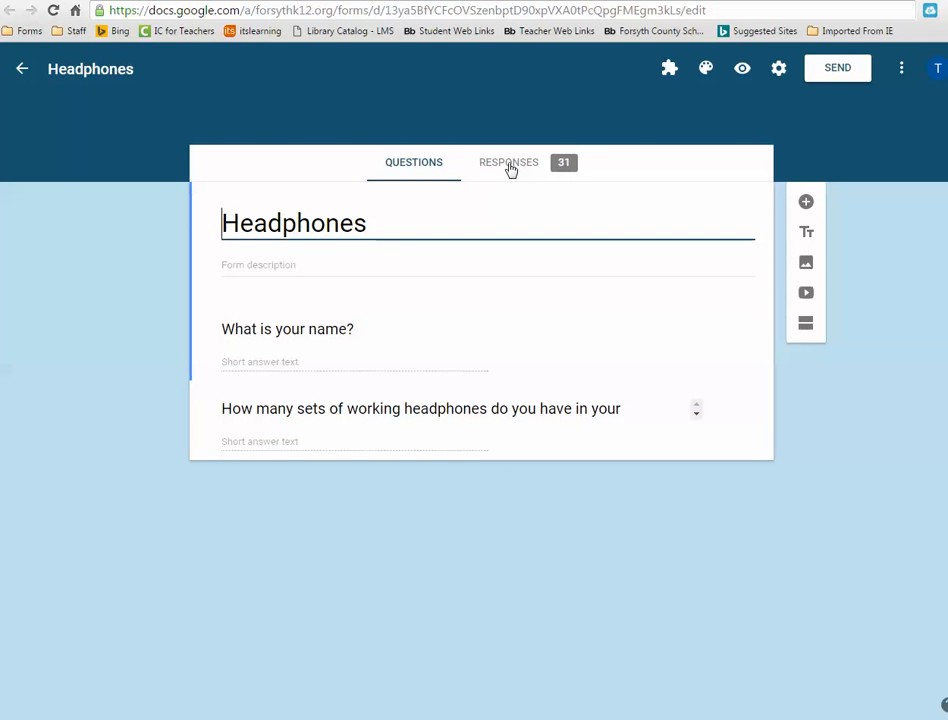
left_click(509, 168)
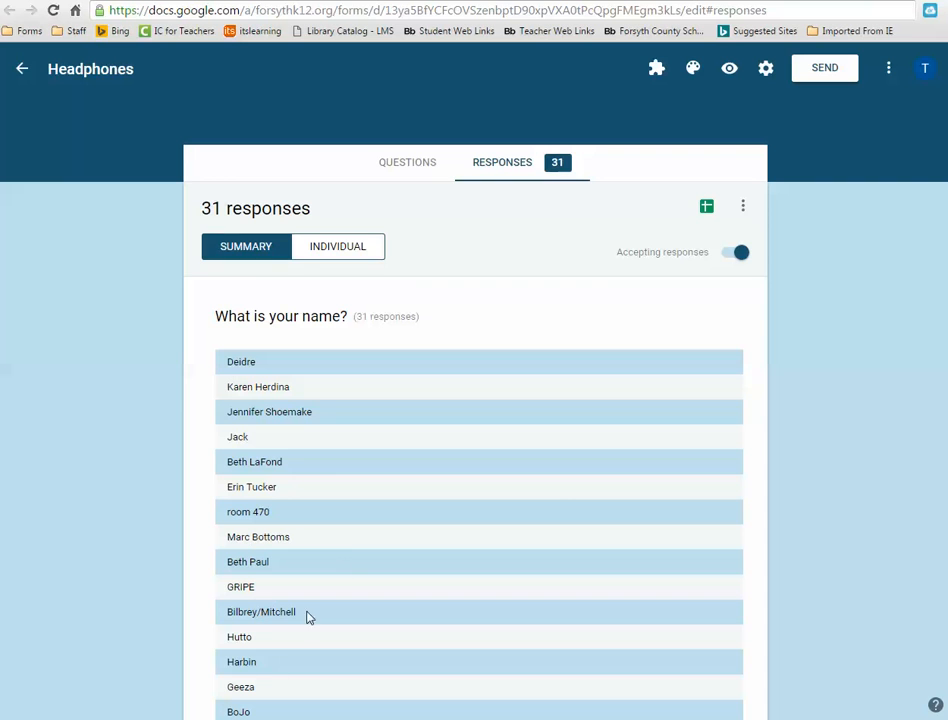
left_click(339, 251)
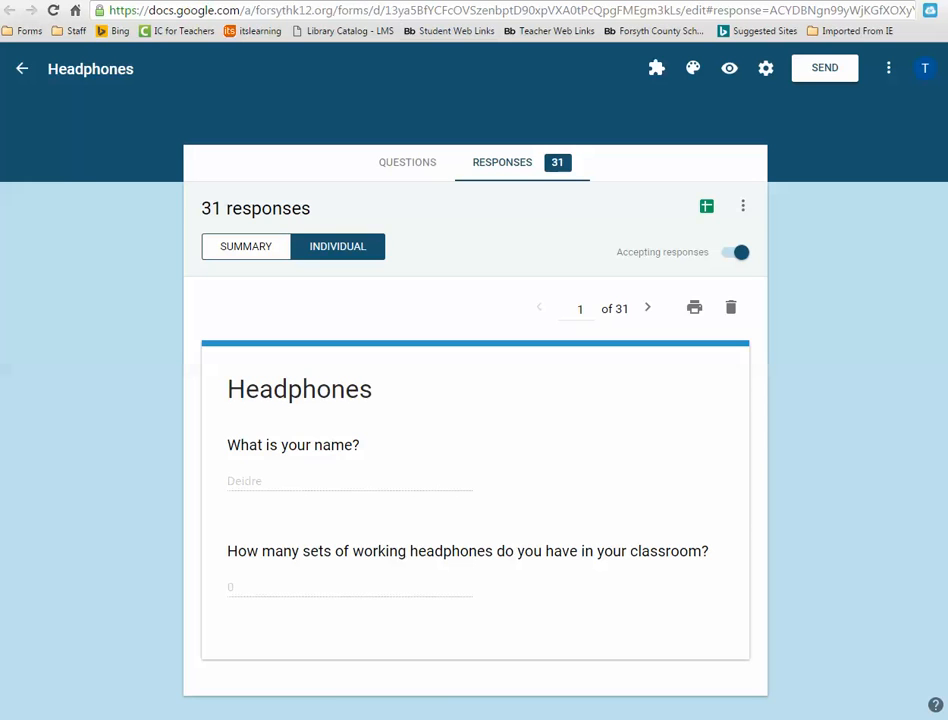
- Switch to the responses spreadsheet and open the summary of responses from the form options, scrolling through the answers
key("ctrl+shift+Tab")
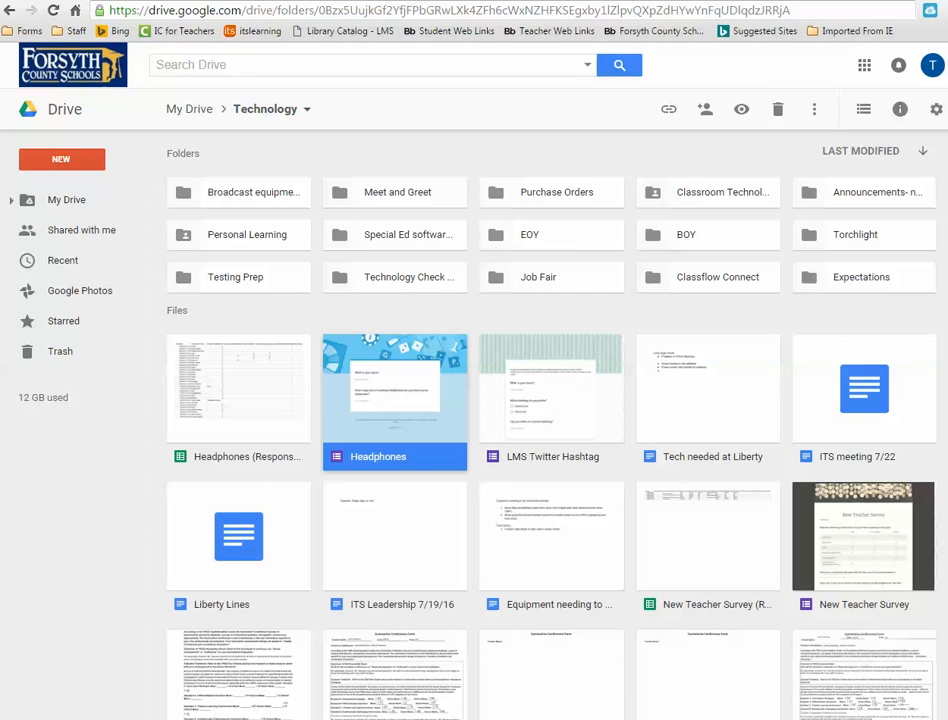
key("ctrl+Tab")
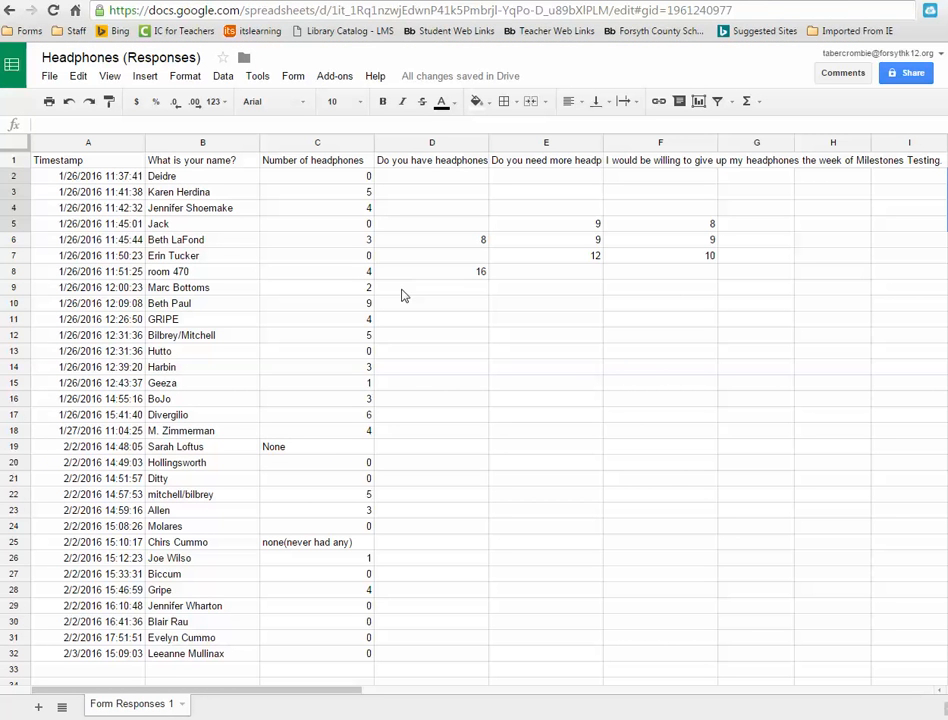
left_click(294, 78)
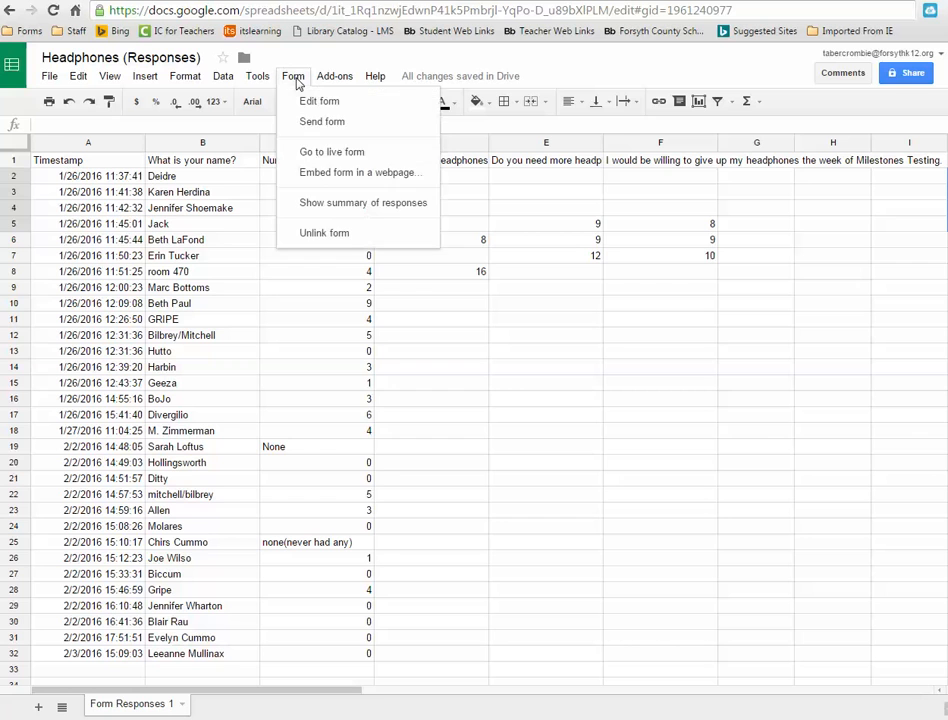
left_click(325, 205)
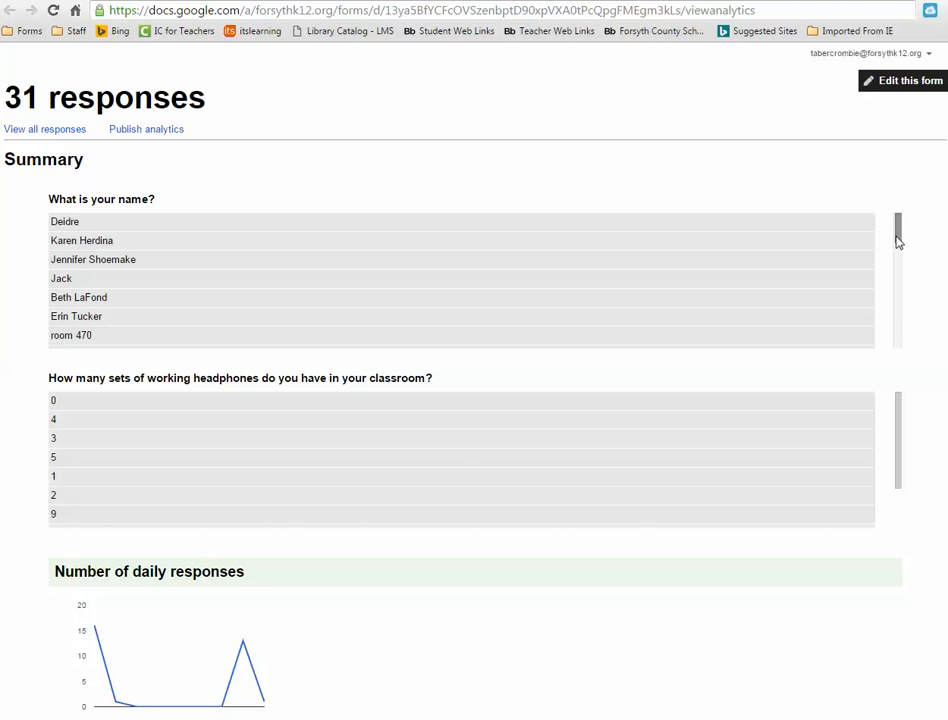
mouse_move(898, 241)
left_mouse_down()
mouse_move(900, 337)
mouse_move(899, 240)
left_mouse_up()
mouse_move(900, 413)
left_mouse_down()
mouse_move(897, 470)
mouse_move(897, 396)
left_mouse_up()
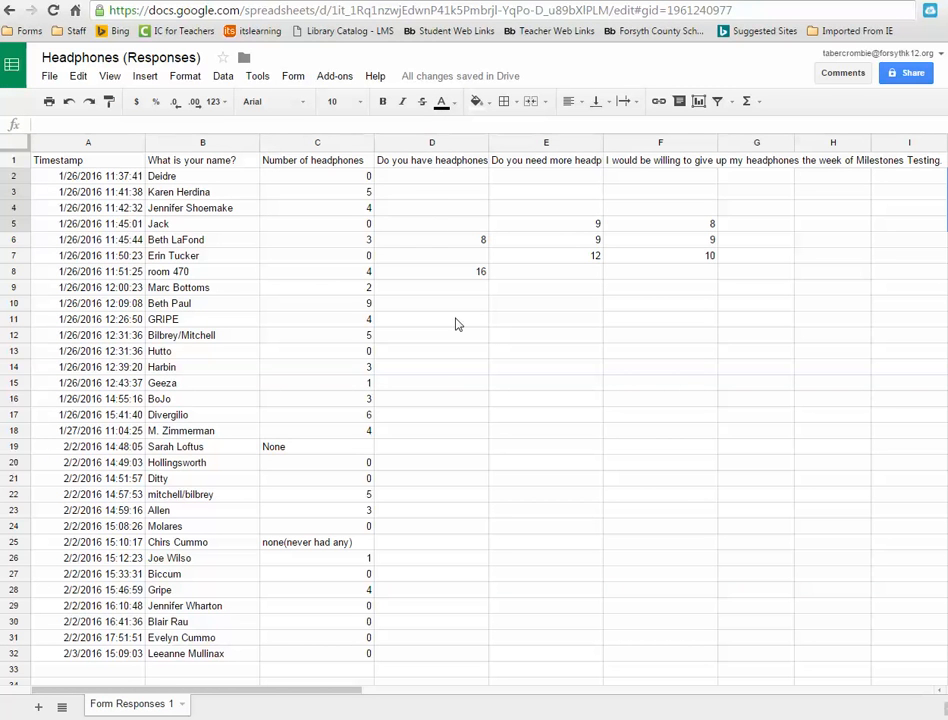
- Turn on link sharing for the spreadsheet so anyone at Forsyth County School District with the link can edit
left_click(481, 385)
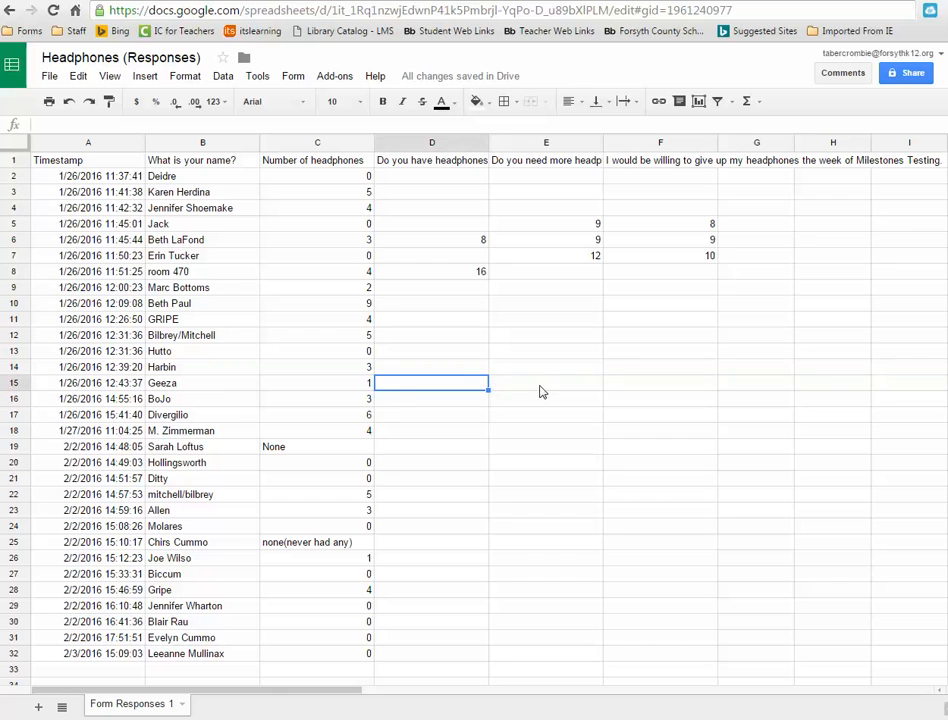
left_click(540, 392)
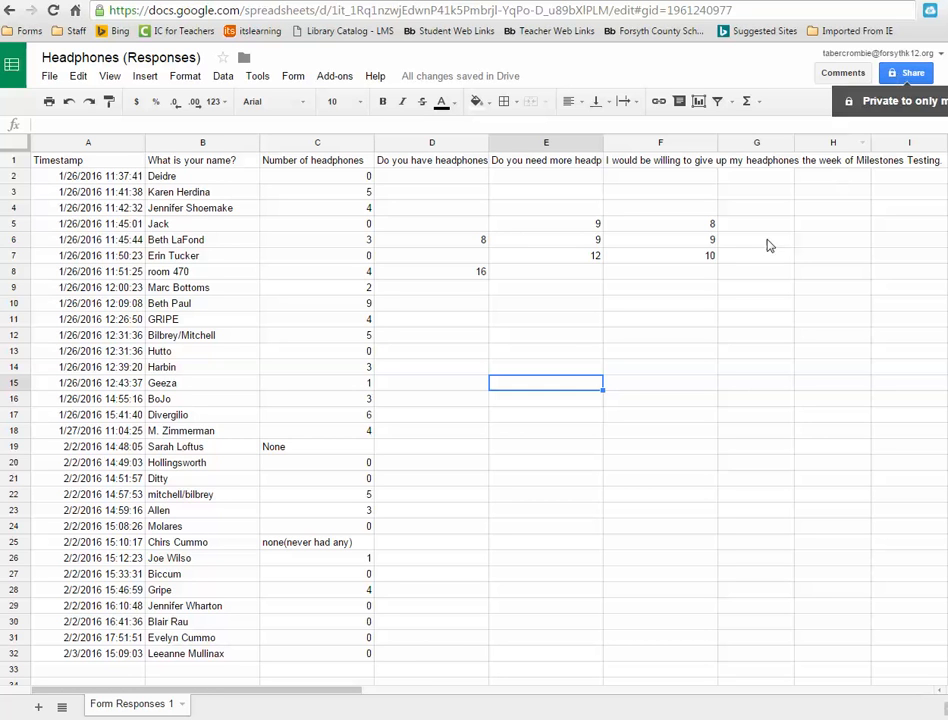
left_click(912, 74)
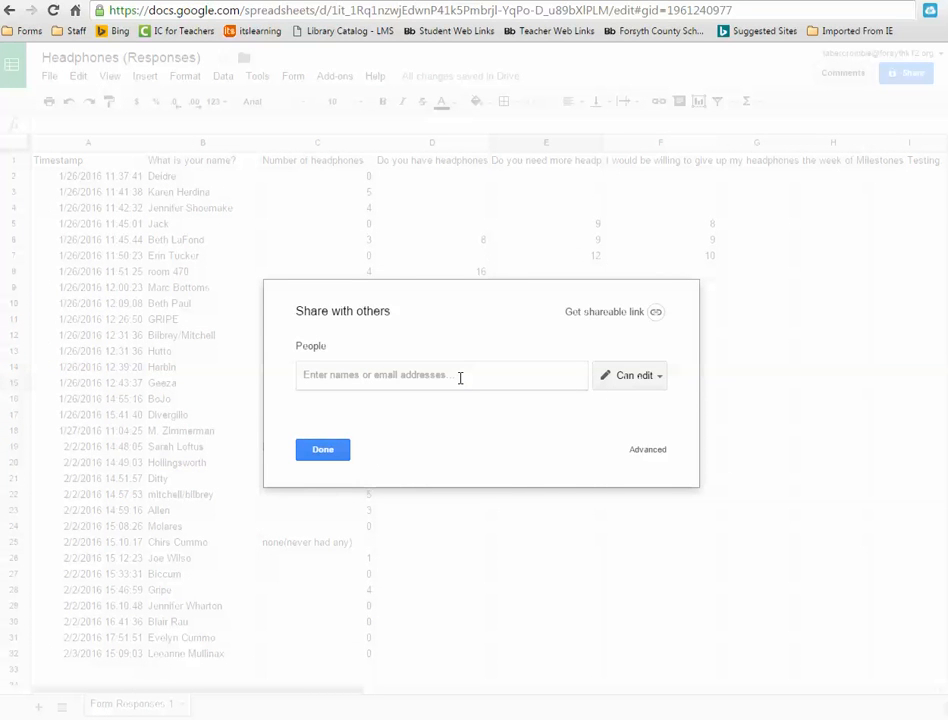
left_click(655, 314)
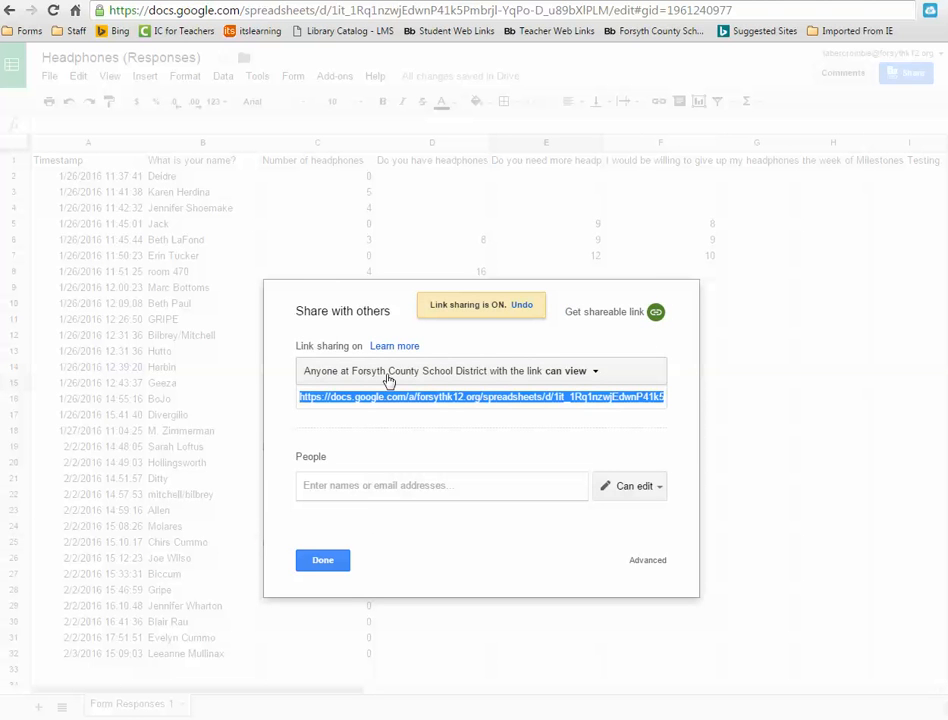
left_click(593, 374)
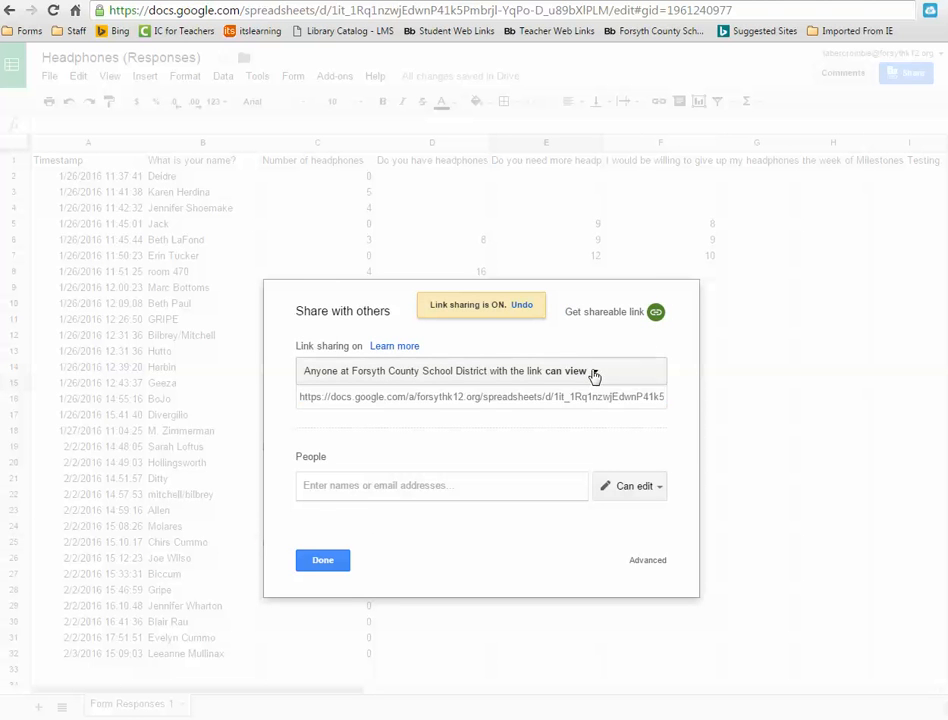
left_click(585, 433)
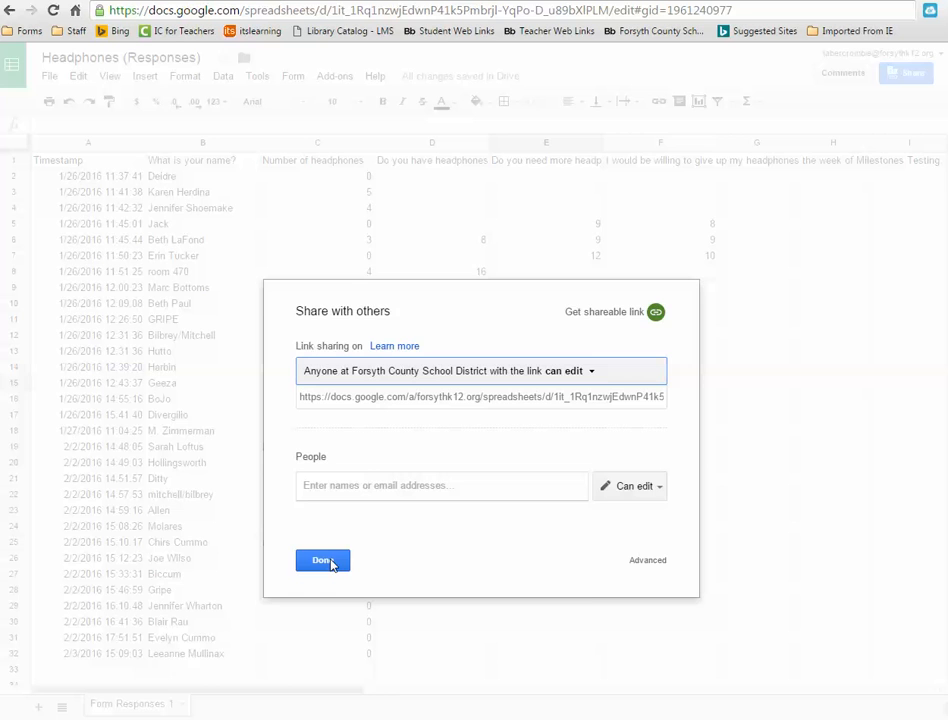
left_click(322, 561)
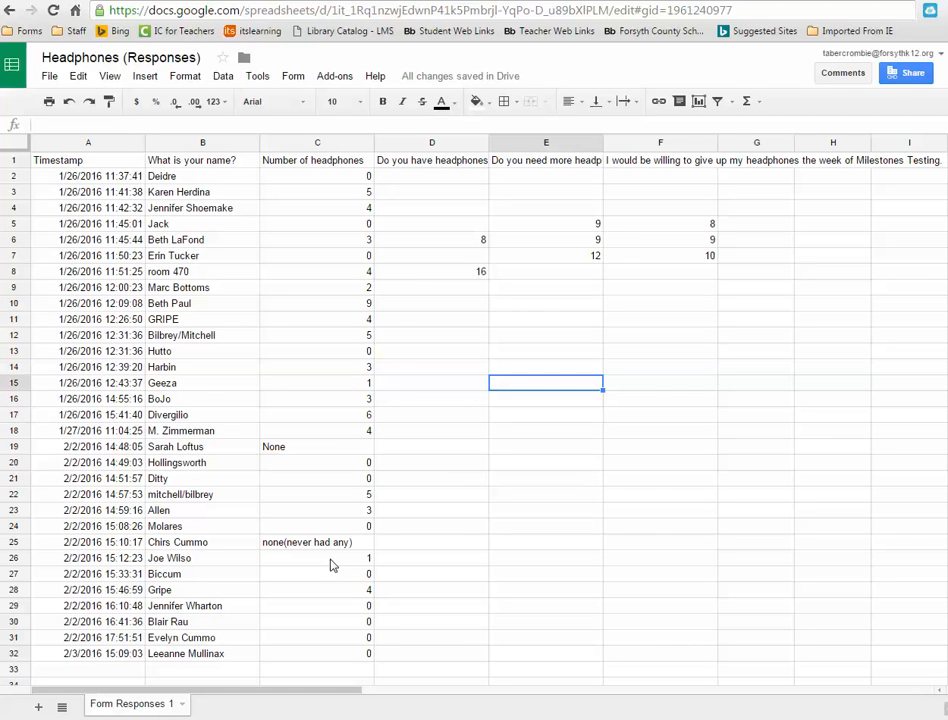
- Select names and headphone counts in B2:C10 and insert a column chart after previewing pie and area options
left_click(490, 500)
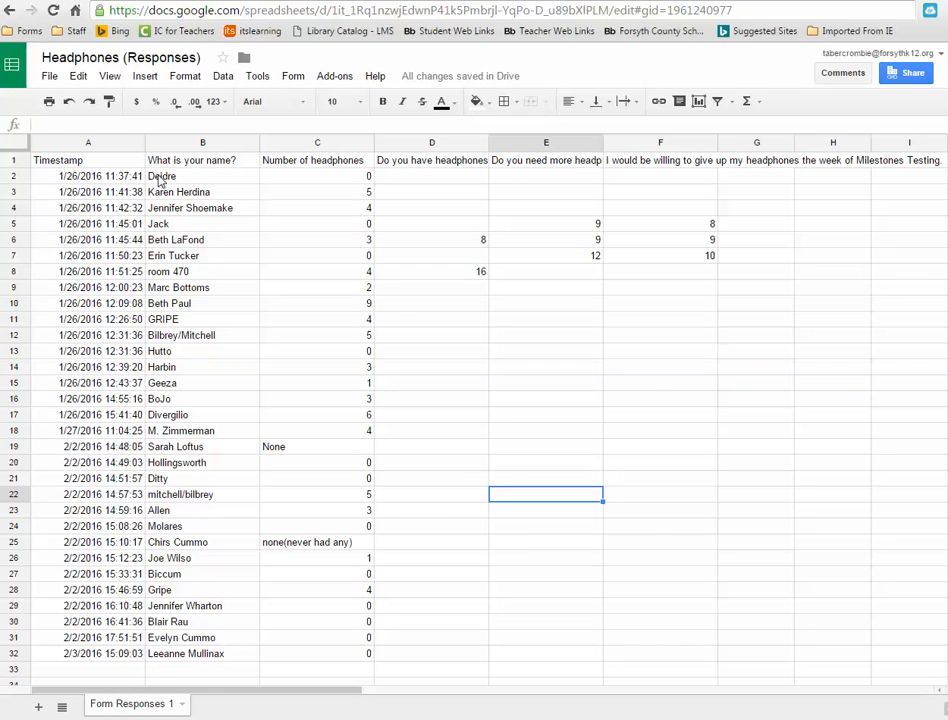
left_click_drag(160, 180, 315, 303)
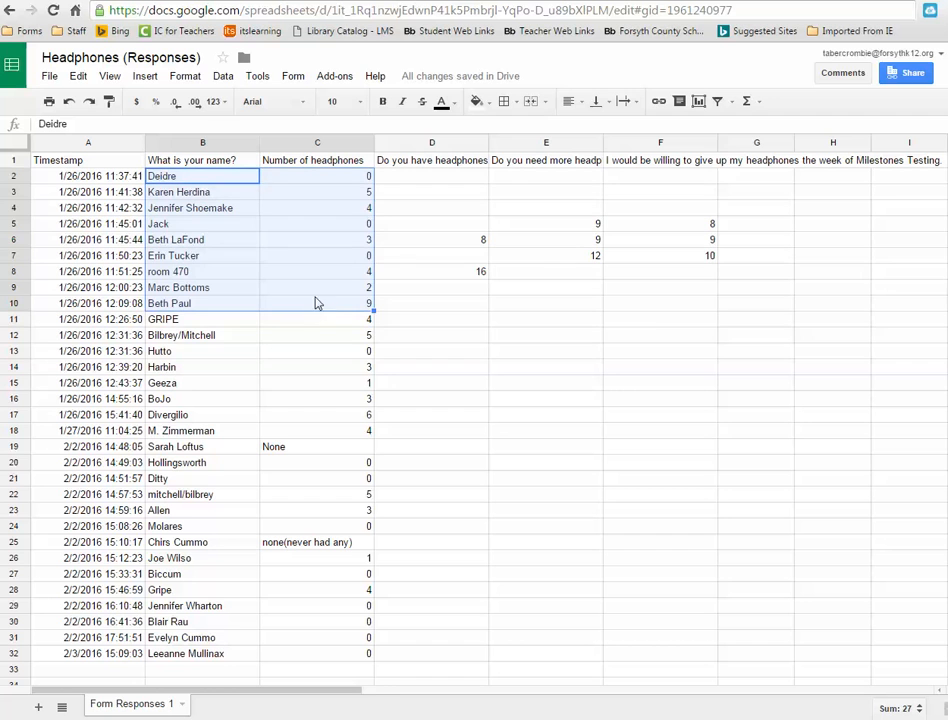
left_click(146, 80)
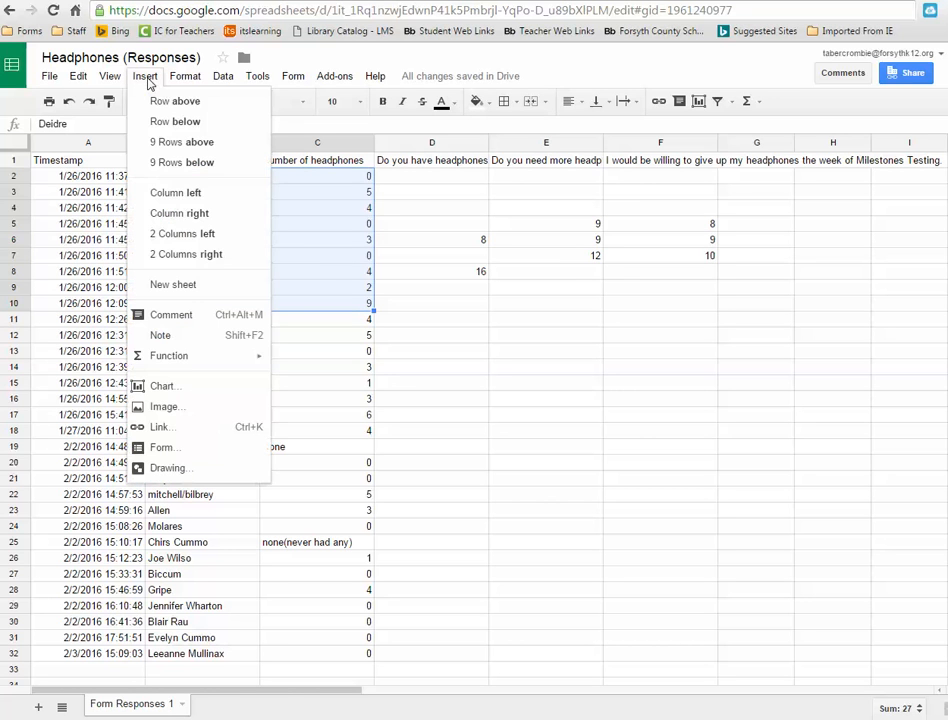
left_click(175, 391)
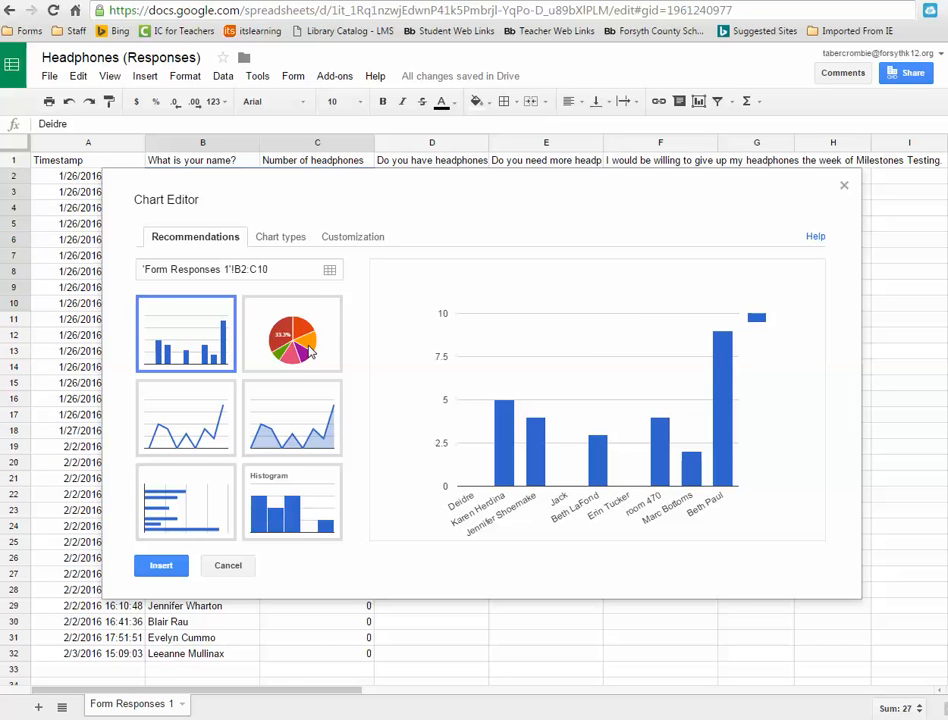
left_click(310, 350)
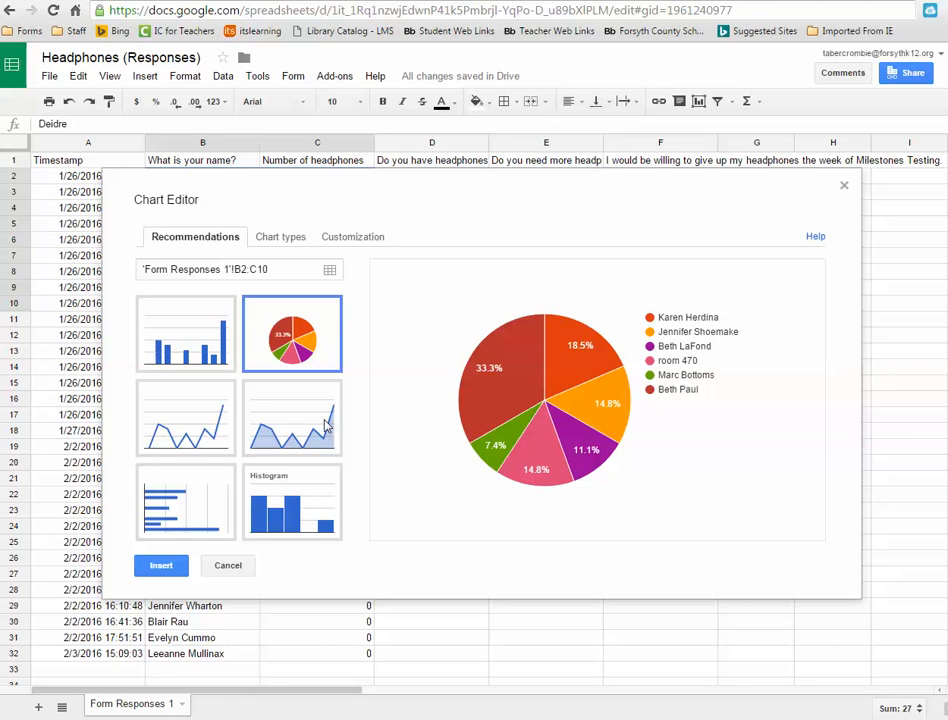
left_click(289, 433)
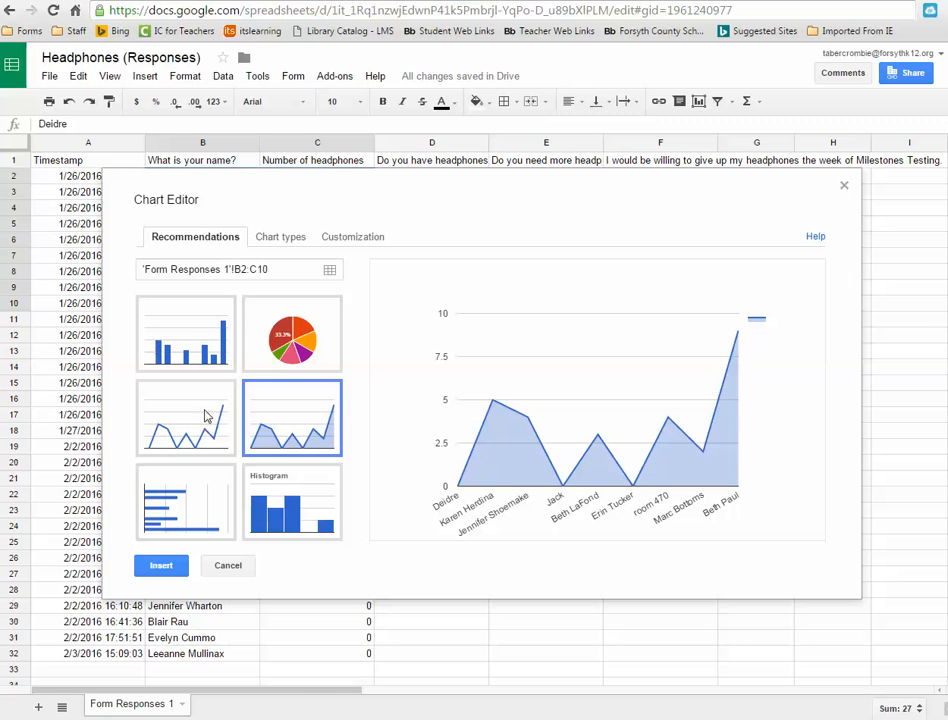
left_click(190, 334)
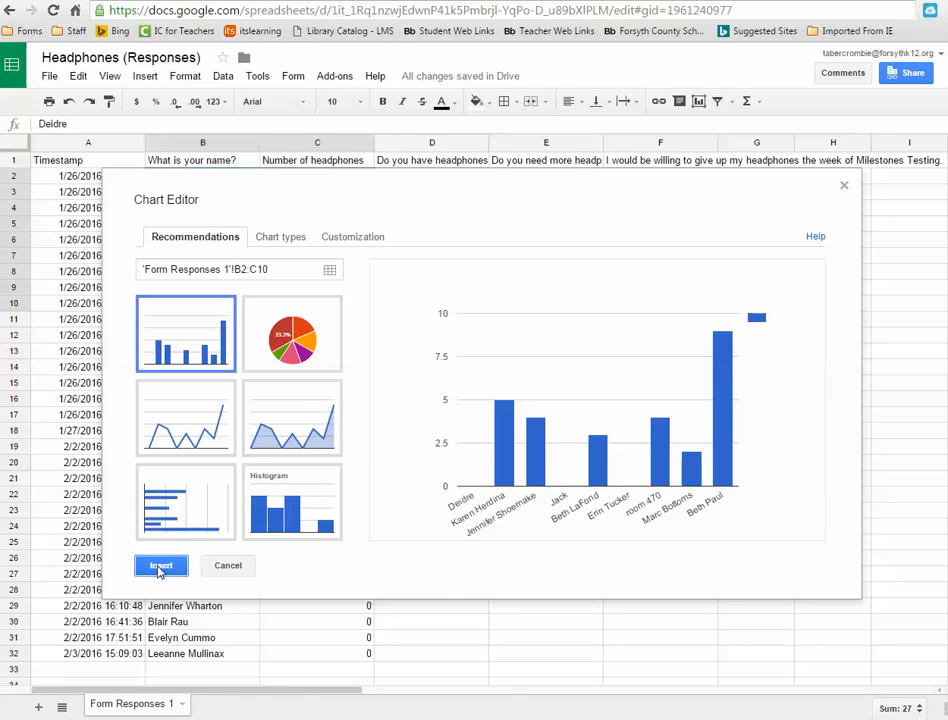
left_click(160, 566)
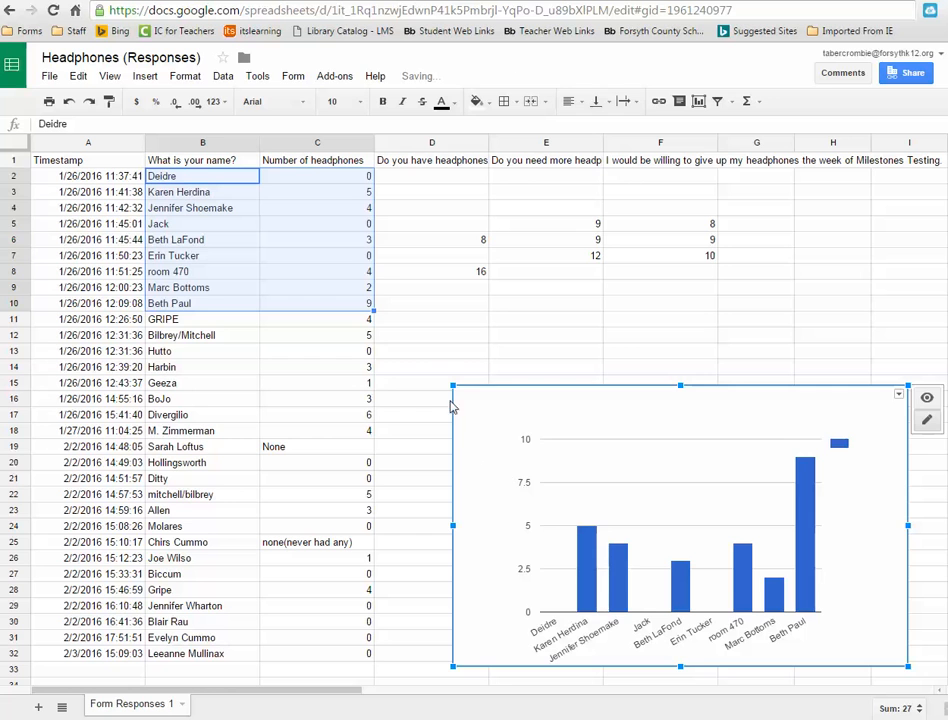
- Move the chart beside the data below row 18 and shrink it to fit columns E through H
left_click_drag(453, 385, 597, 485)
left_click_drag(732, 567, 706, 537)
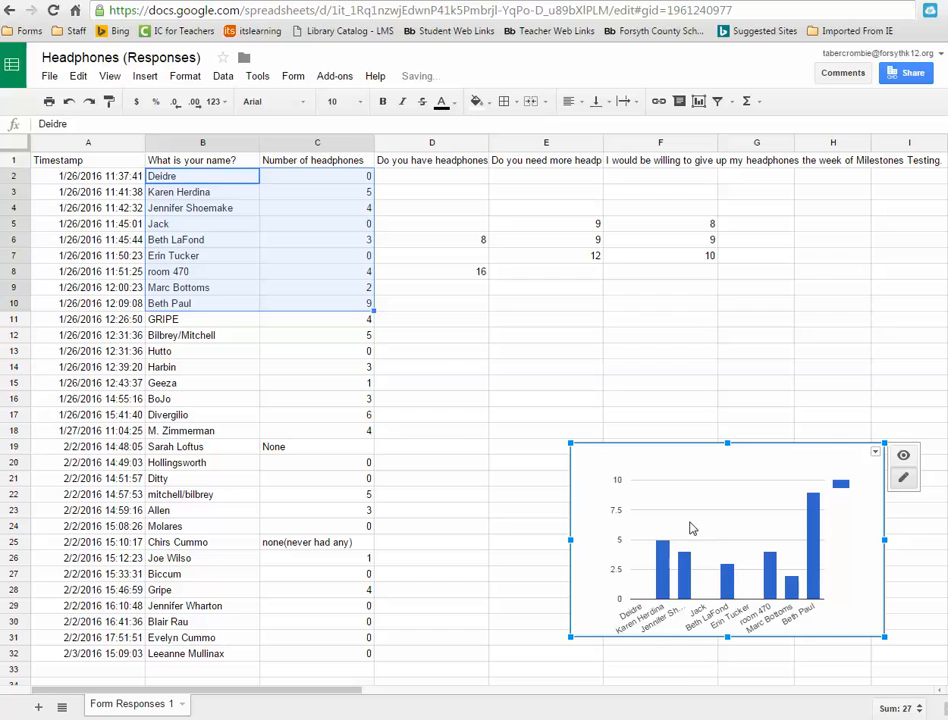
left_click(470, 400)
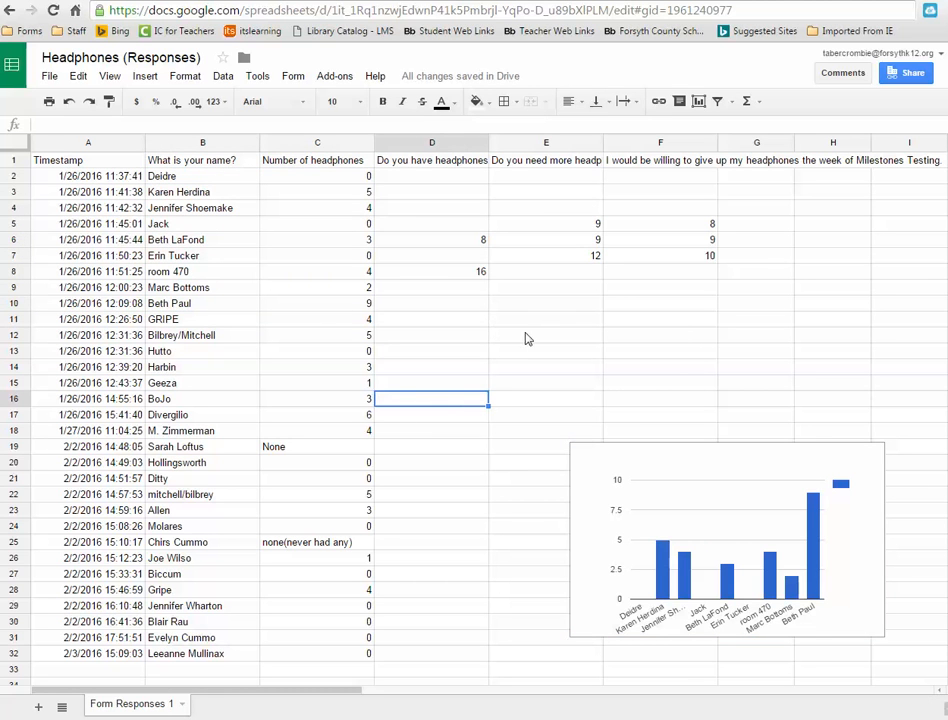
- Enter the formula =c3 + c6 in cell D11
left_click(444, 327)
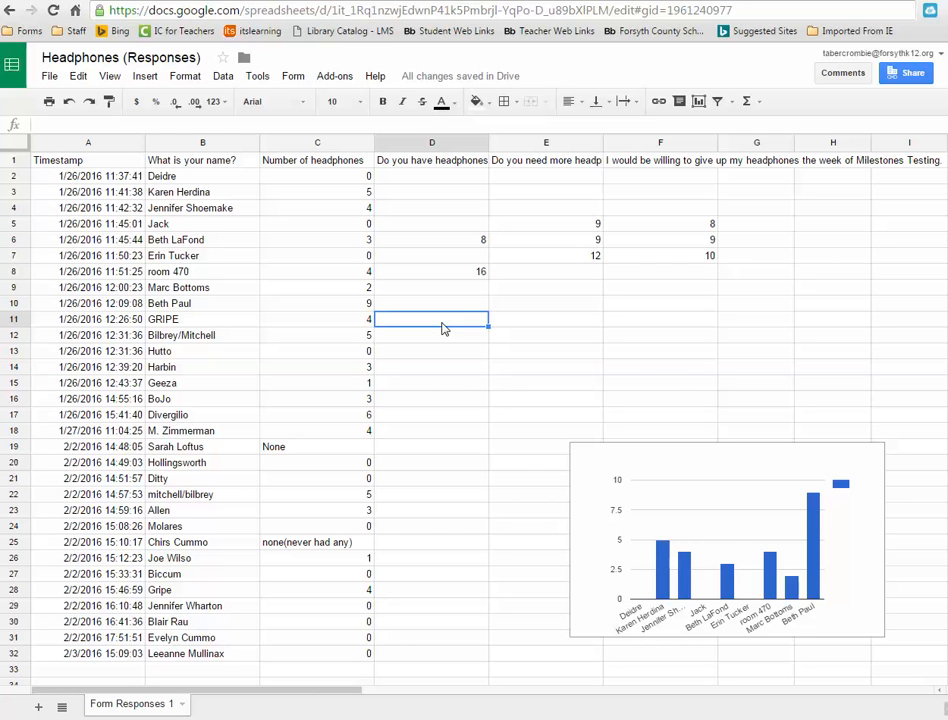
type("=")
type("c3")
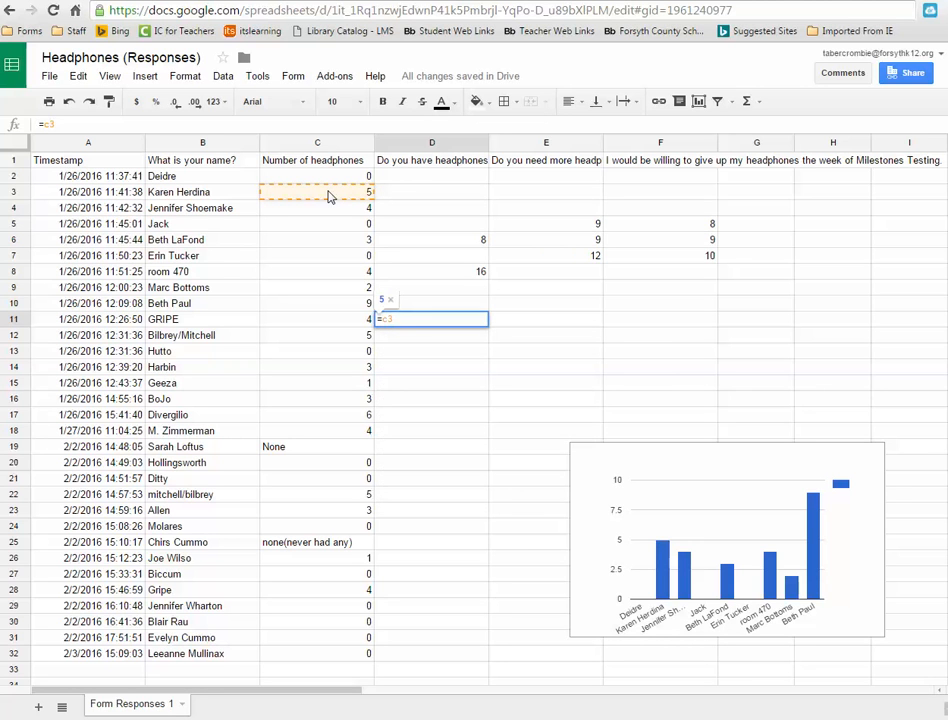
type(" + c6")
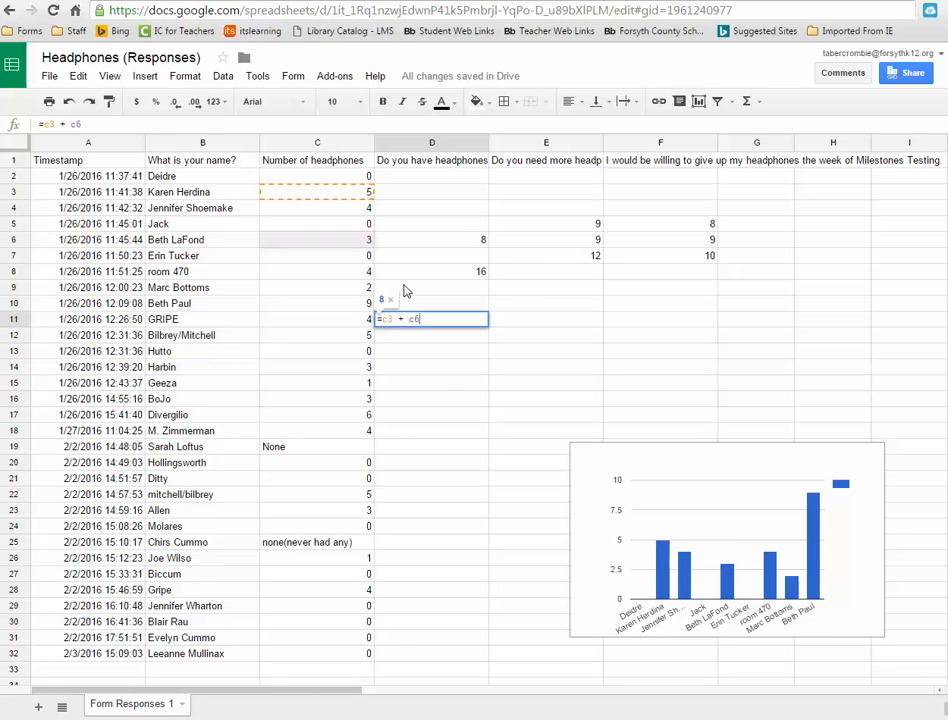
key("Return")
- Insert a SUM formula in cell D13 that totals the headphone counts in C2:C8
left_click(451, 320)
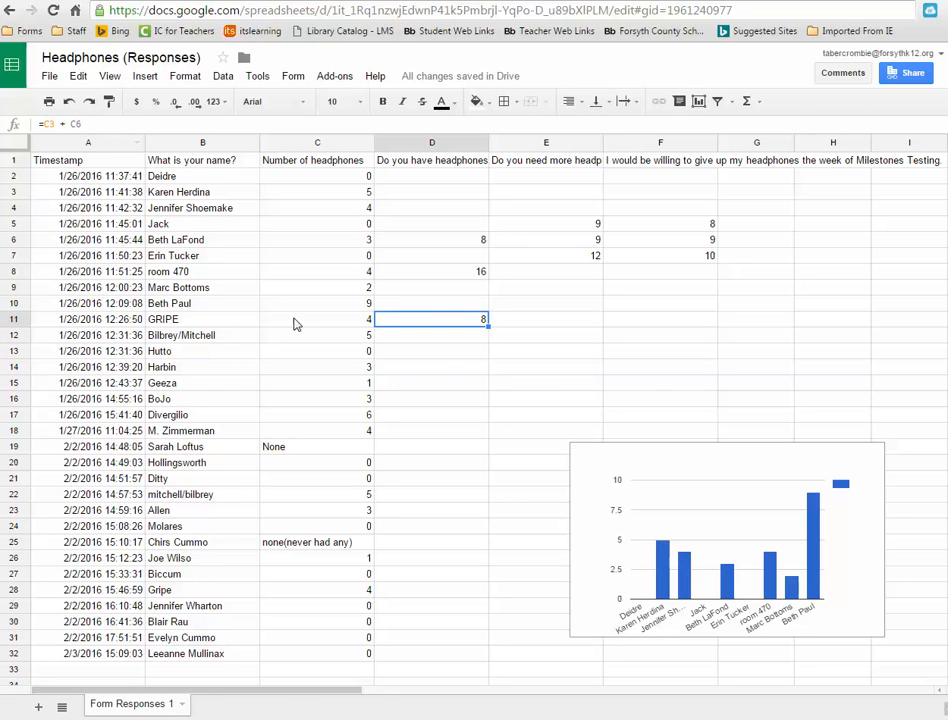
left_click(449, 355)
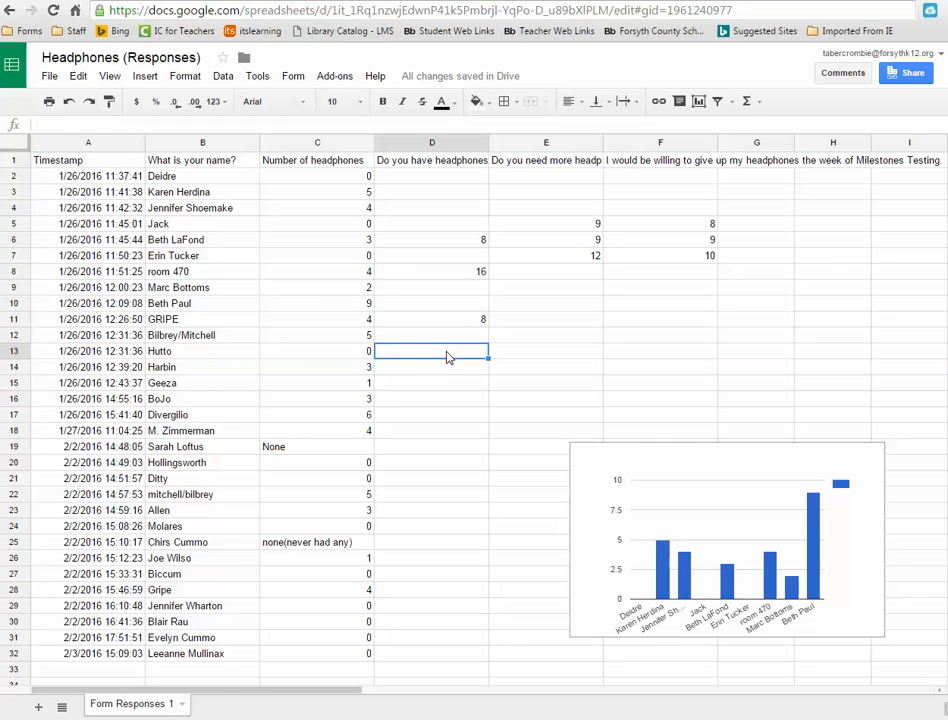
left_click(748, 106)
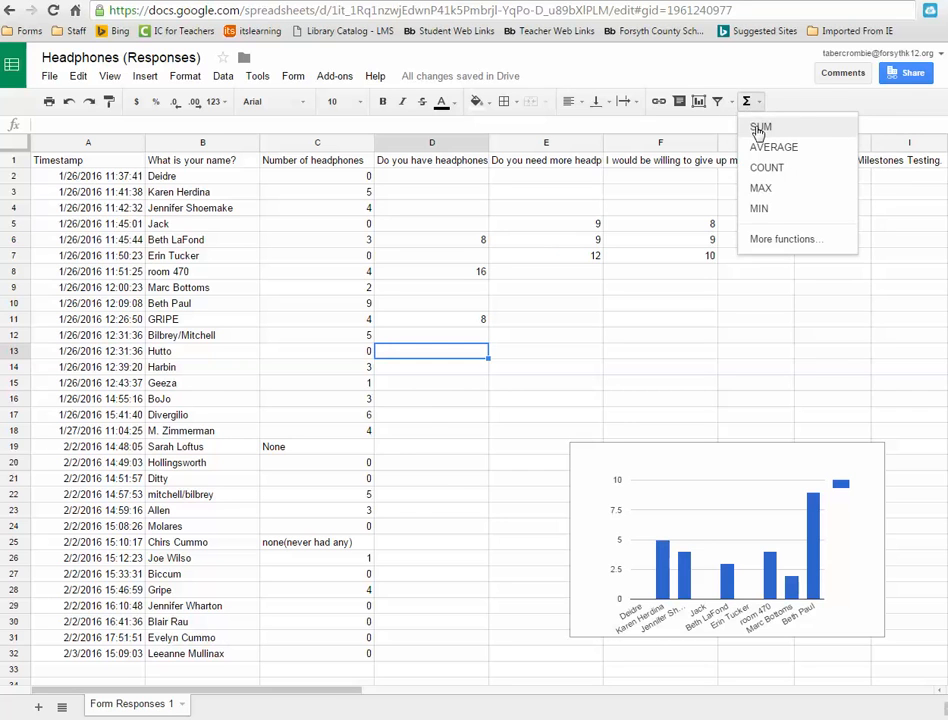
left_click(756, 124)
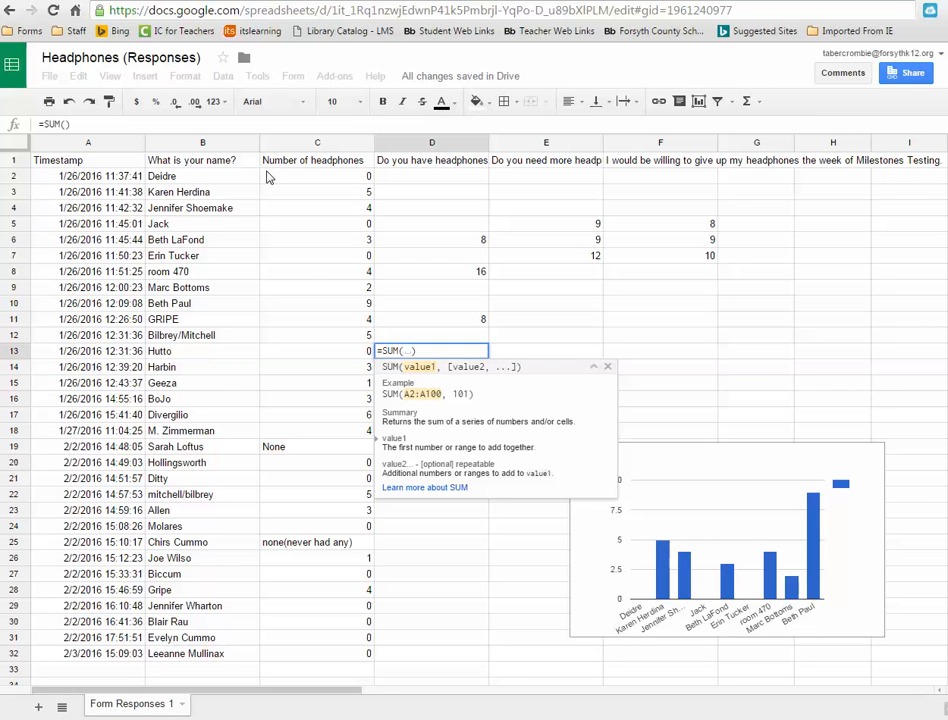
left_click_drag(267, 177, 286, 271)
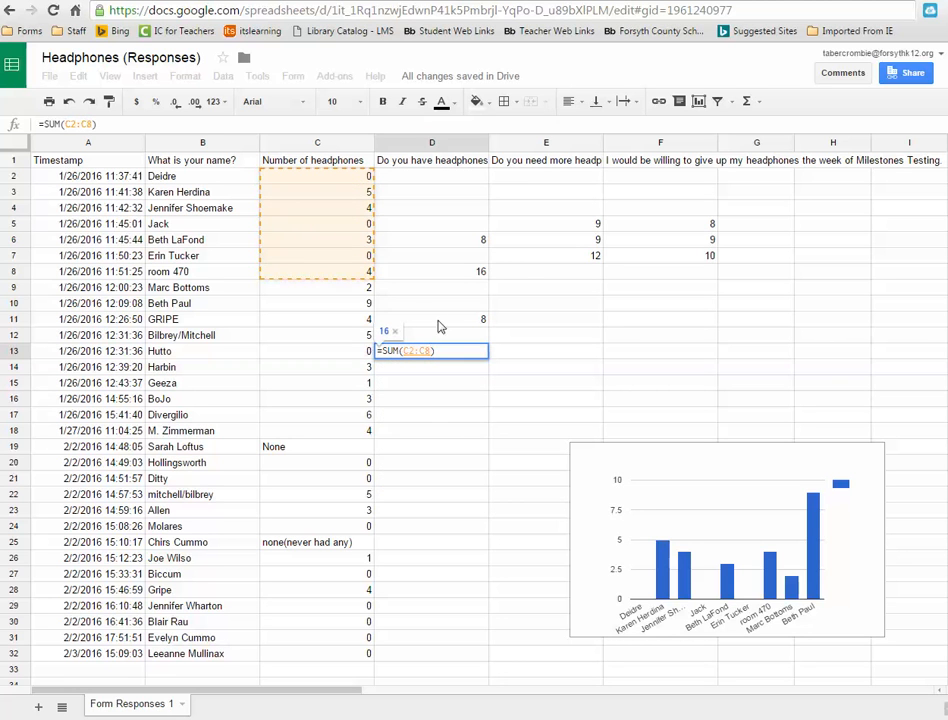
key("Return")
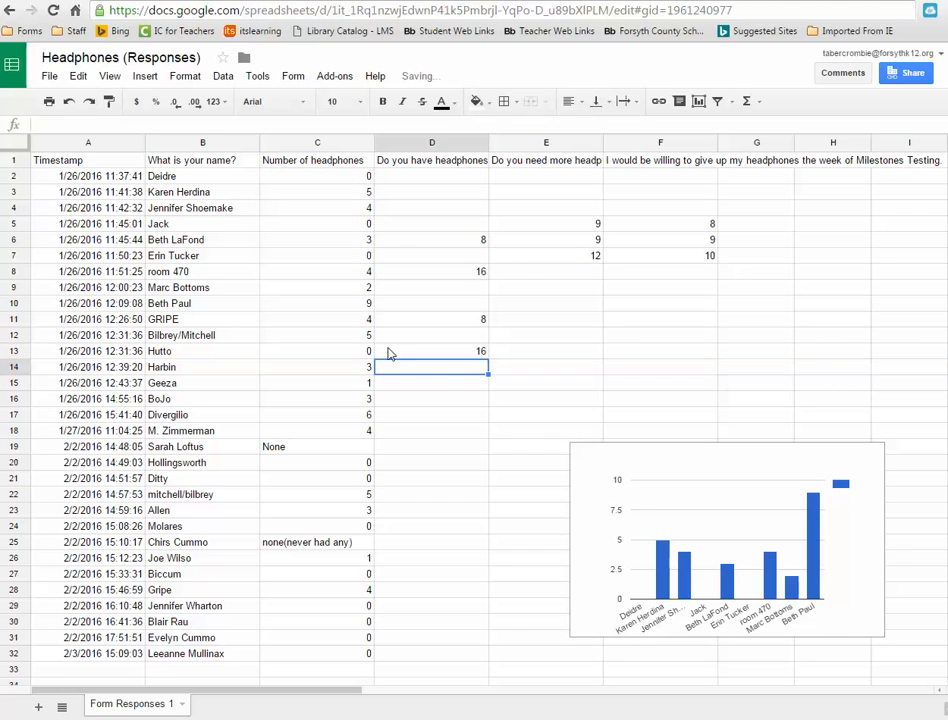
- Insert a MAX formula in cell D14 covering all of column C
left_click(470, 357)
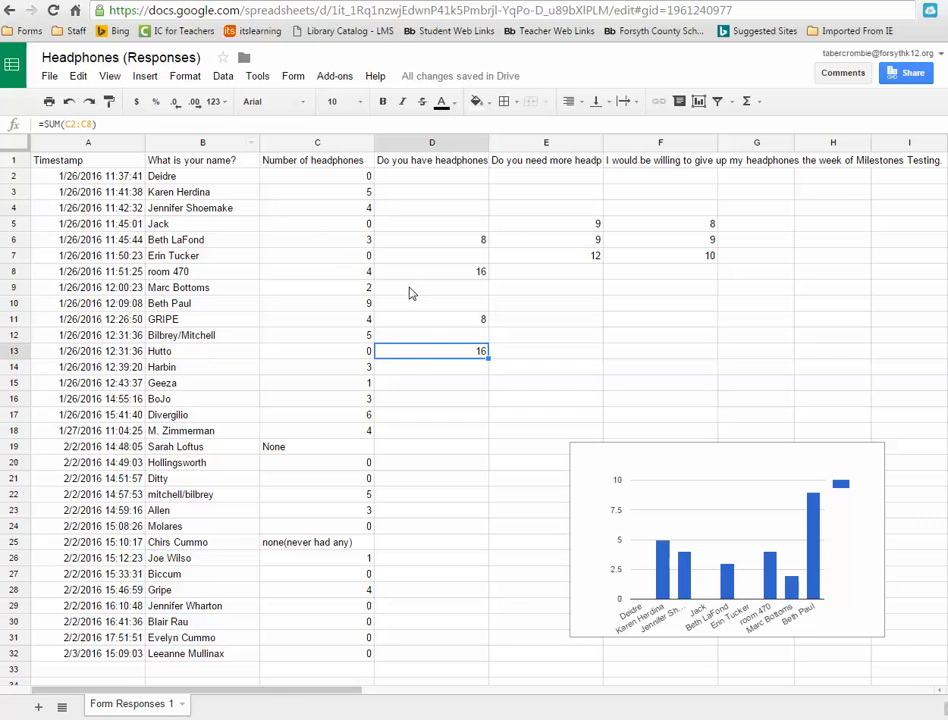
left_click(435, 374)
left_click(747, 102)
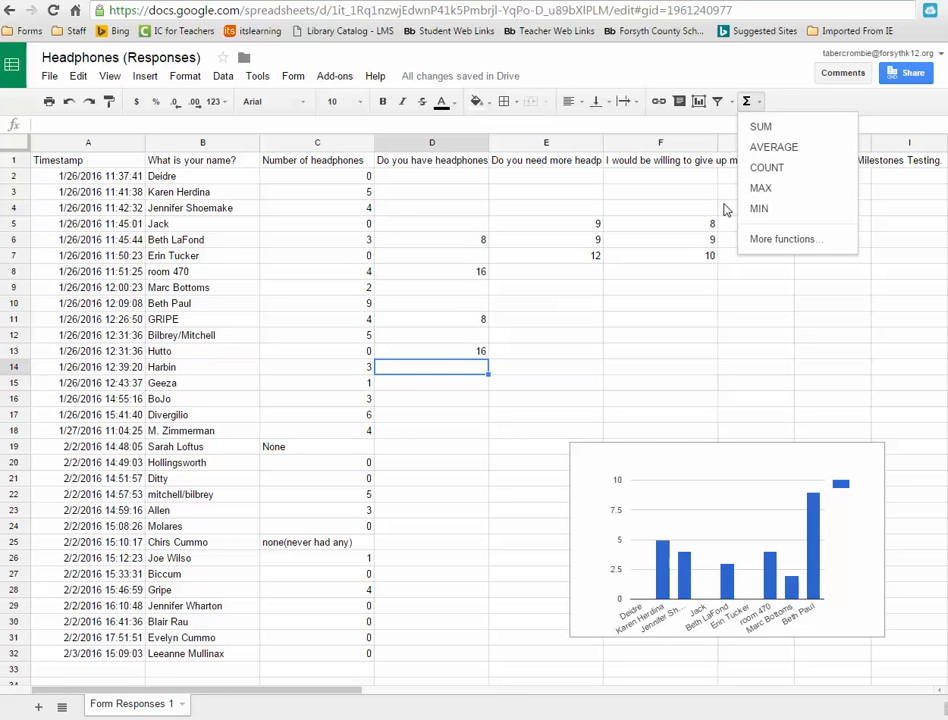
left_click(760, 188)
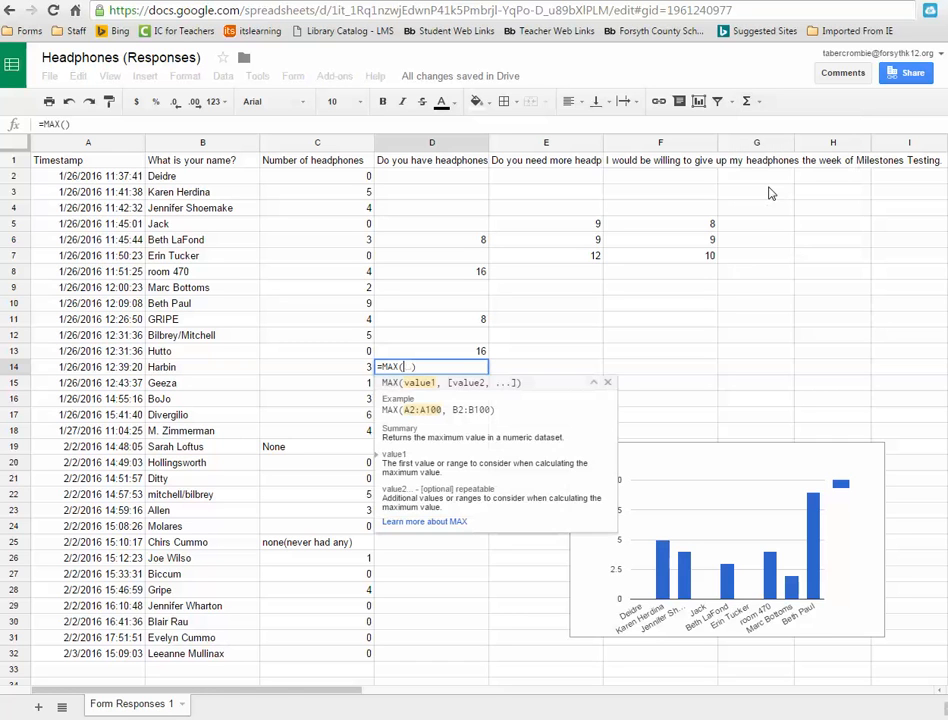
left_click(317, 143)
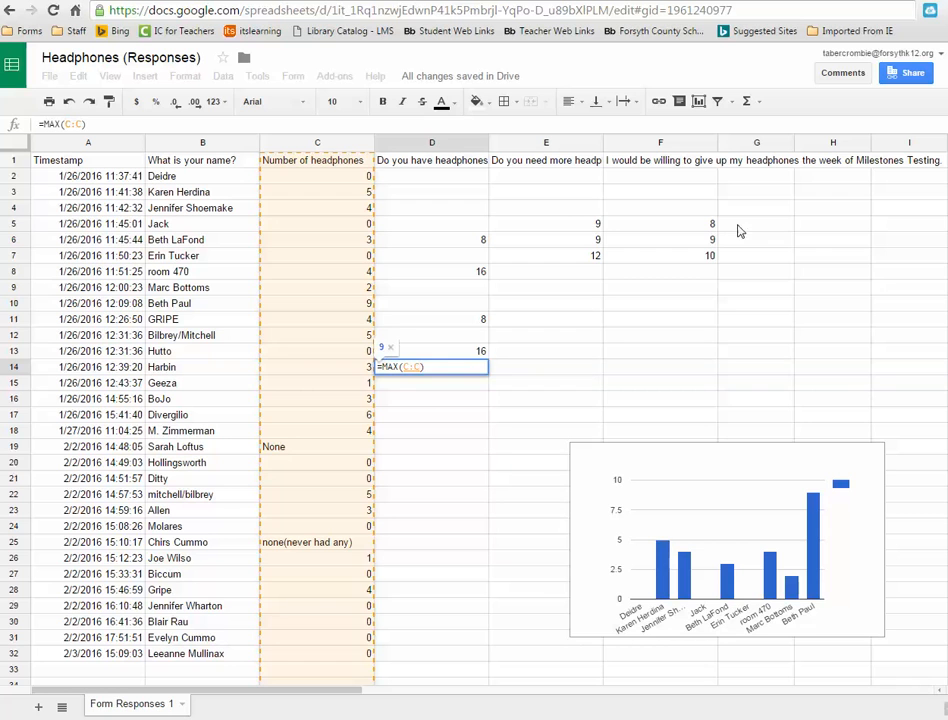
key("Return")
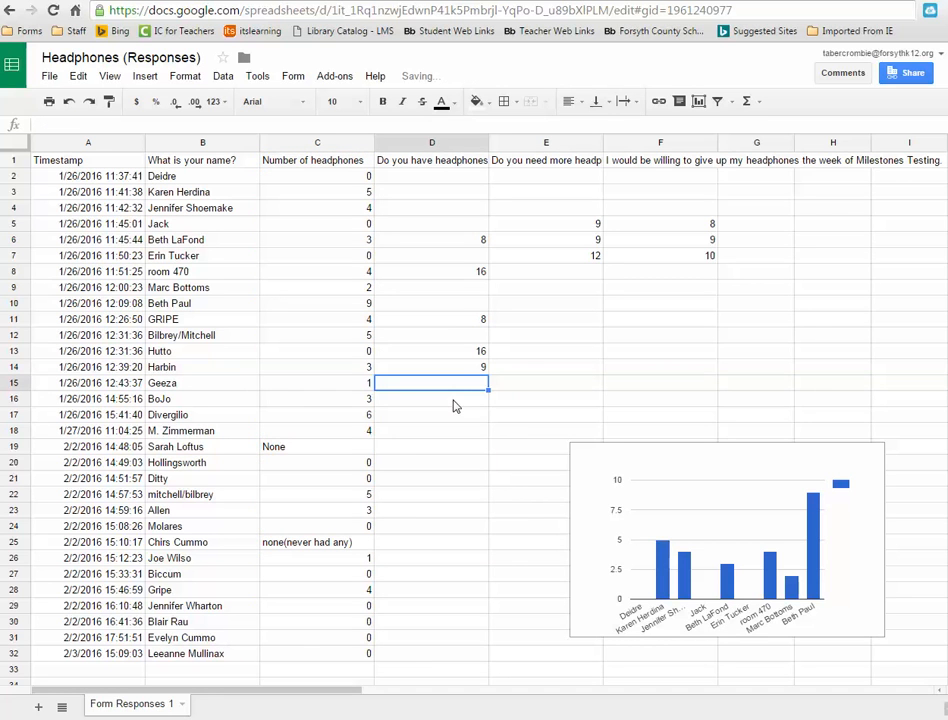
- Insert a MIN formula in cell D15 covering all of column C
left_click(747, 102)
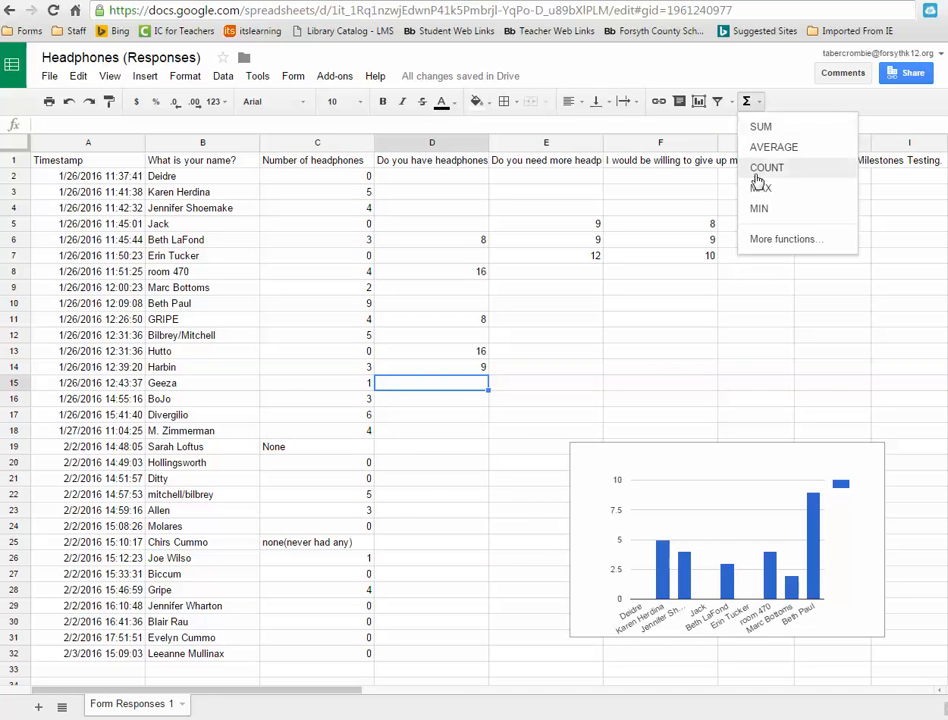
left_click(757, 207)
left_click(283, 145)
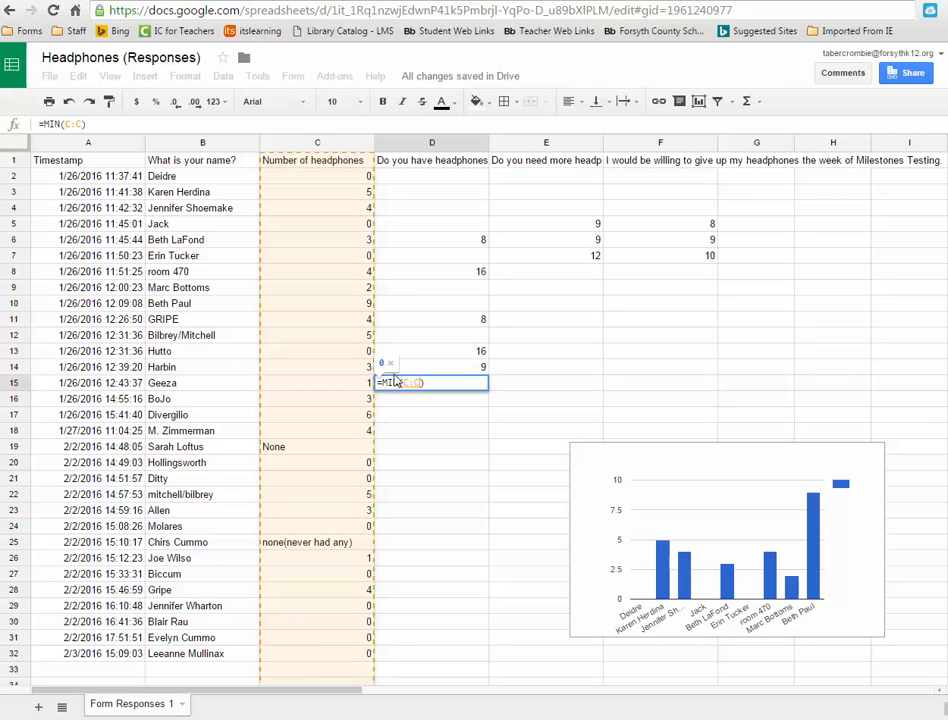
key("Return")
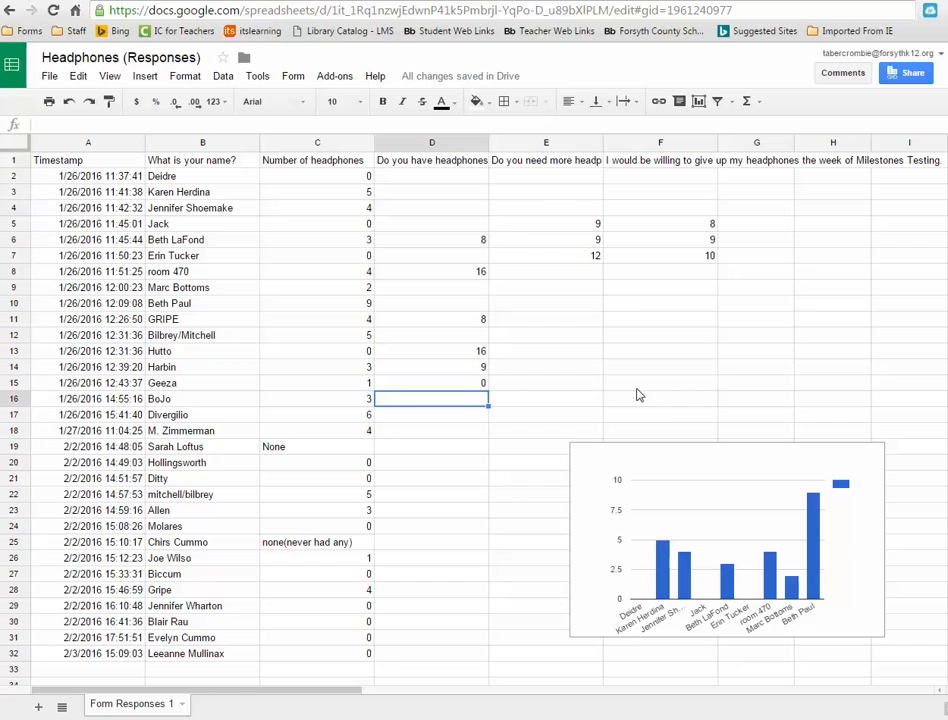
- Try to merge cells E11 through G11
left_click_drag(559, 318, 757, 320)
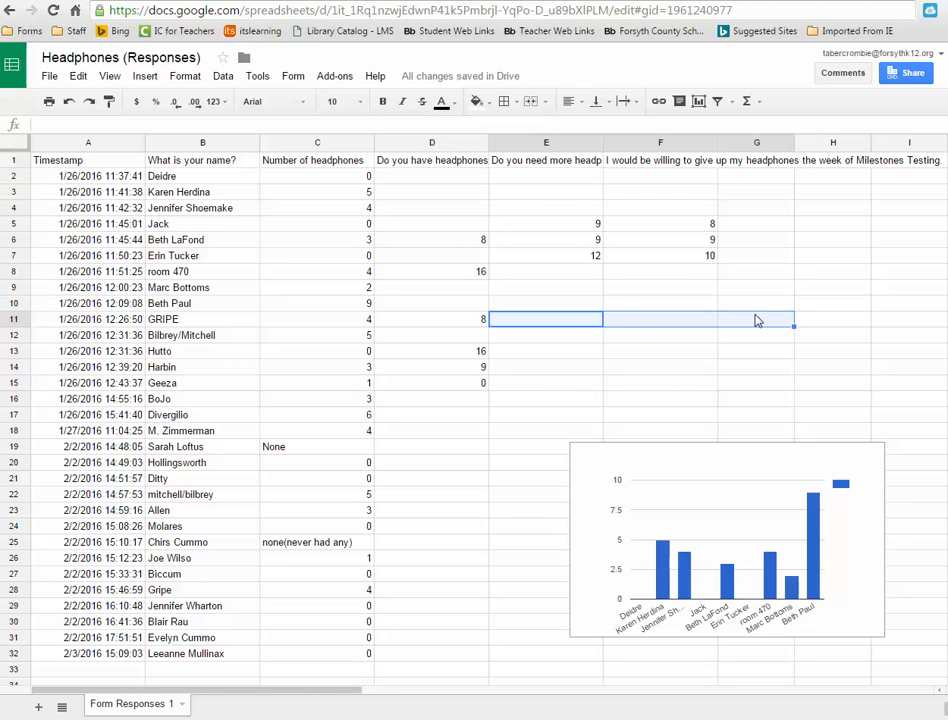
left_click(186, 77)
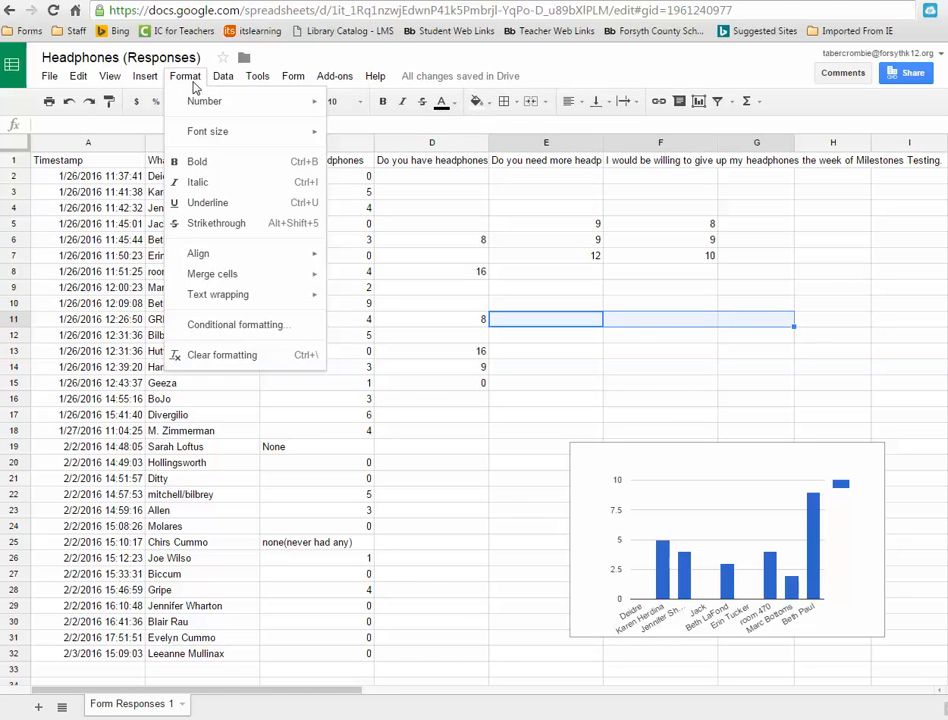
mouse_move(221, 279)
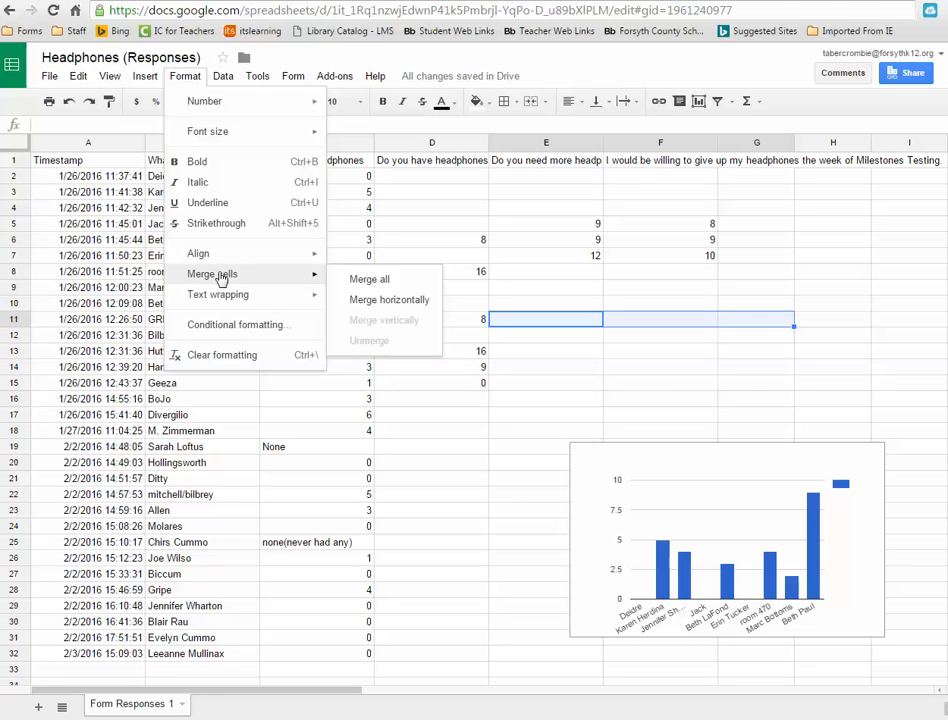
left_click(522, 412)
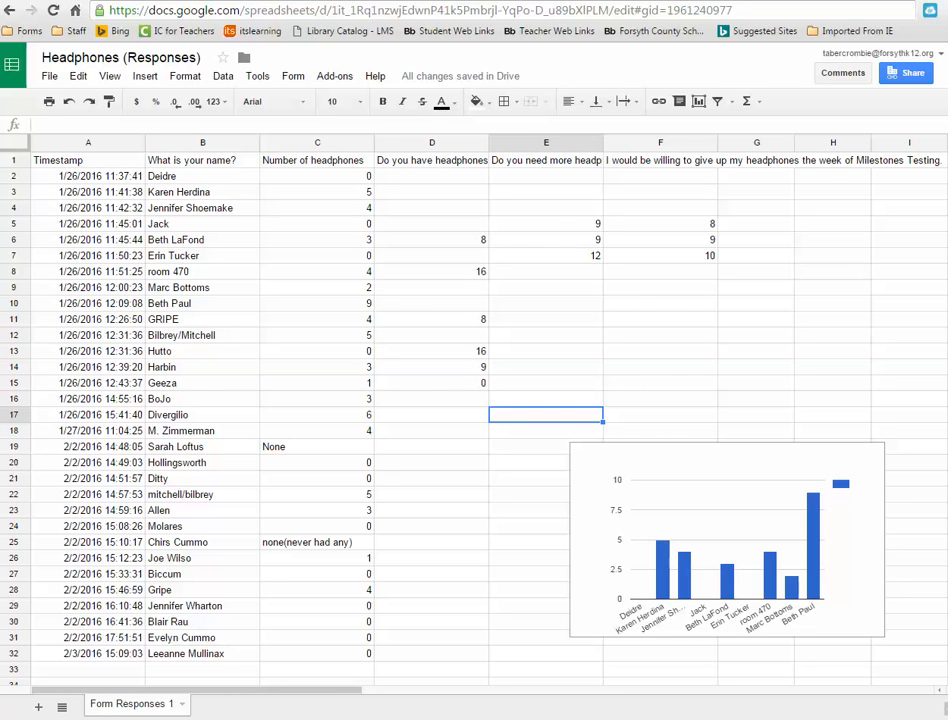
- Freeze the first row so the column headers stay visible while scrolling
scroll(474, 400, "down", 5)
scroll(474, 400, "up", 5)
left_click_drag(15, 151, 16, 175)
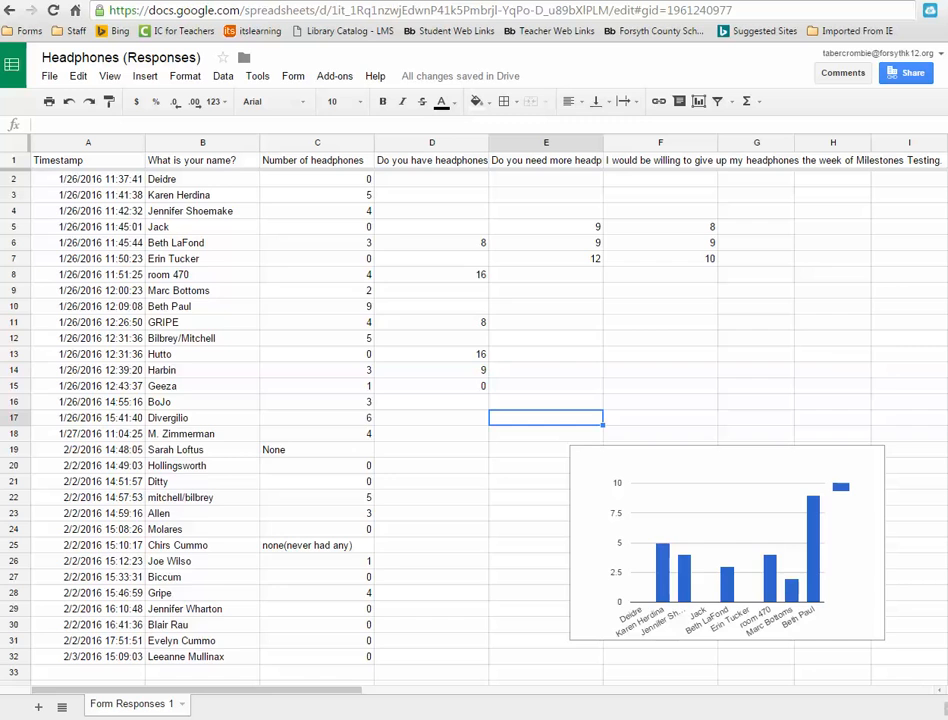
scroll(474, 420, "down", 10)
scroll(474, 420, "up", 7)
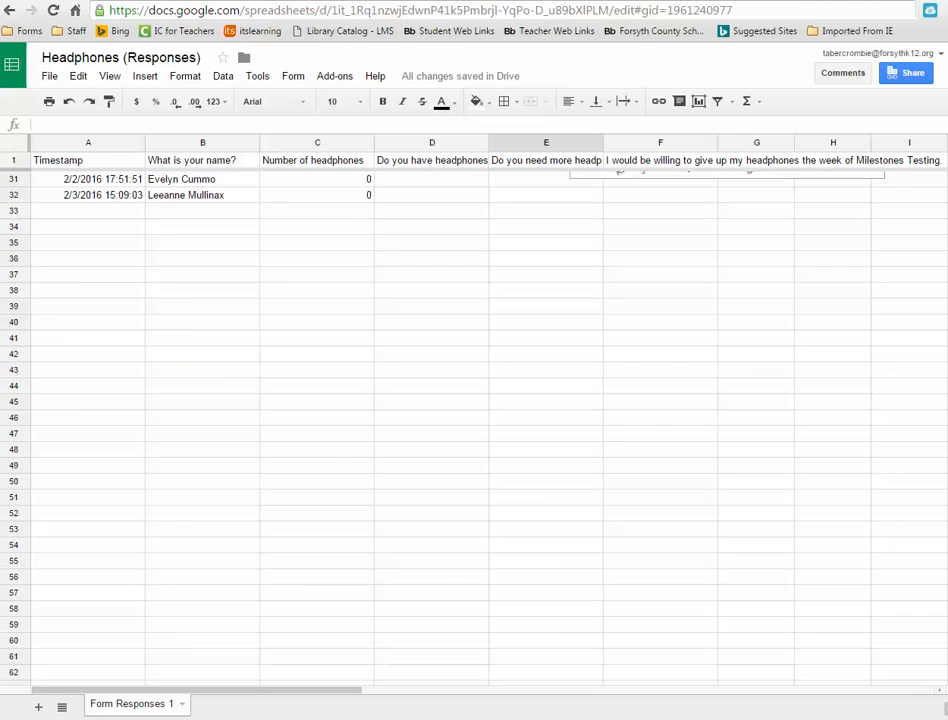
scroll(474, 420, "up", 4)
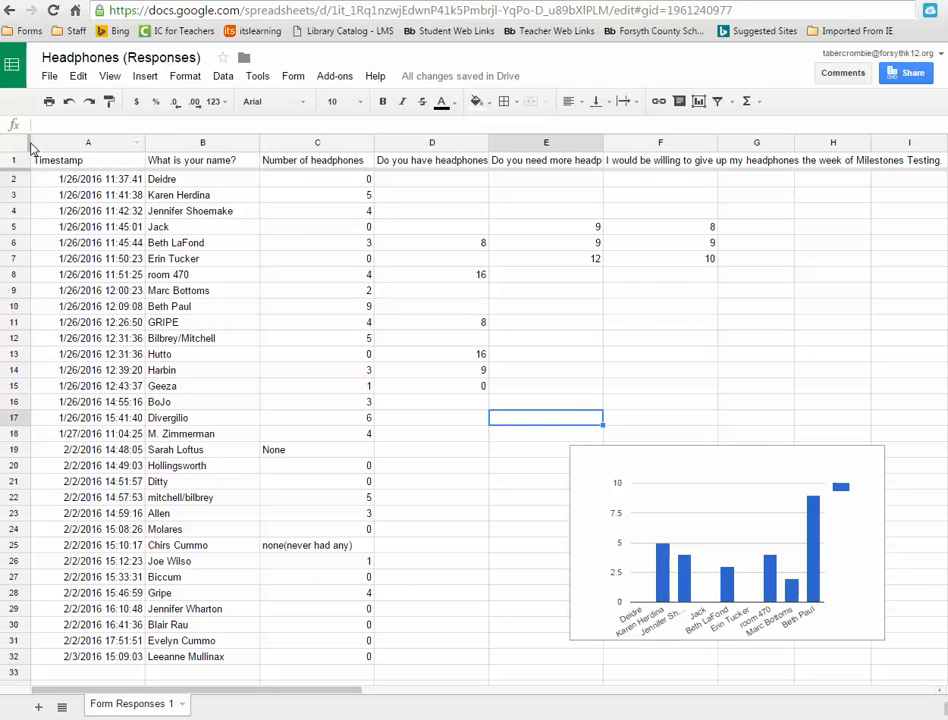
- Freeze columns A and B so timestamps and names stay in view
left_click_drag(30, 140, 258, 166)
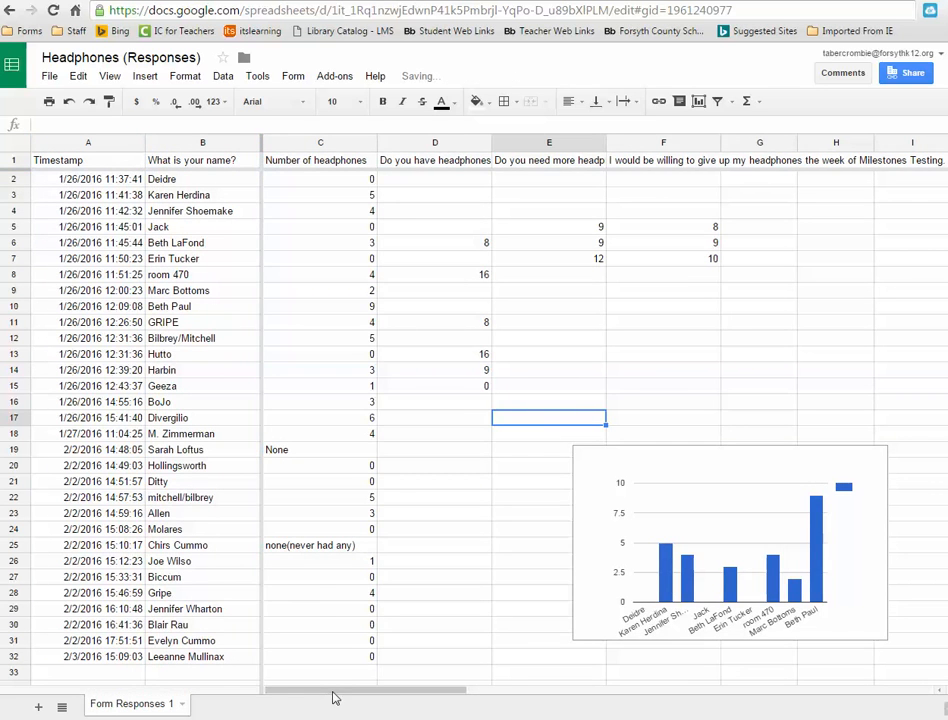
left_click_drag(349, 694, 313, 692)
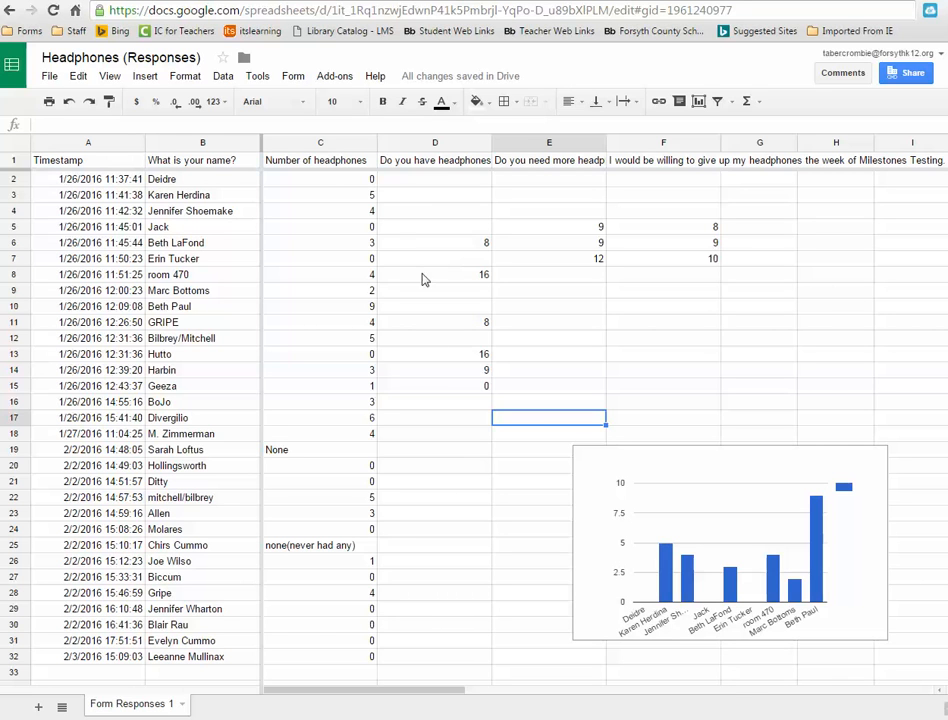
- Browse the add-ons gallery for the spreadsheet, then close it
left_click(335, 76)
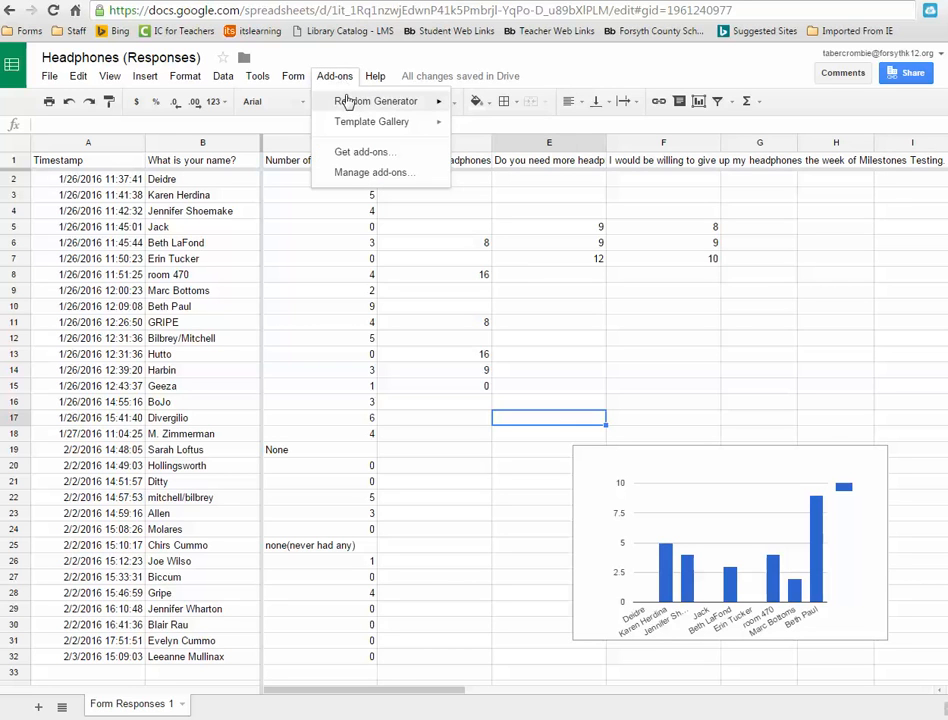
mouse_move(355, 106)
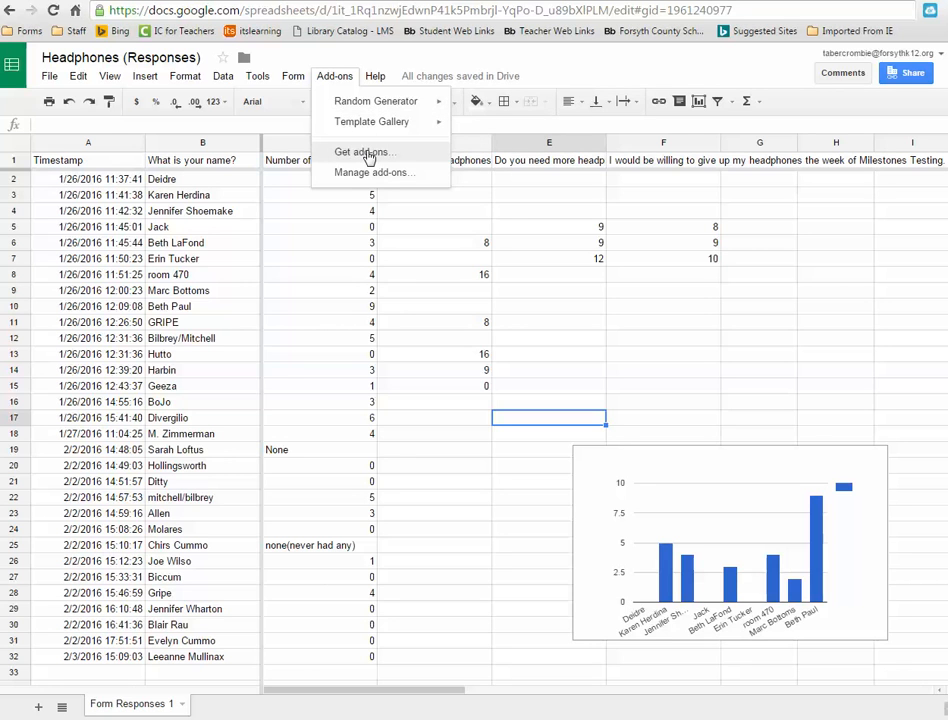
left_click(365, 153)
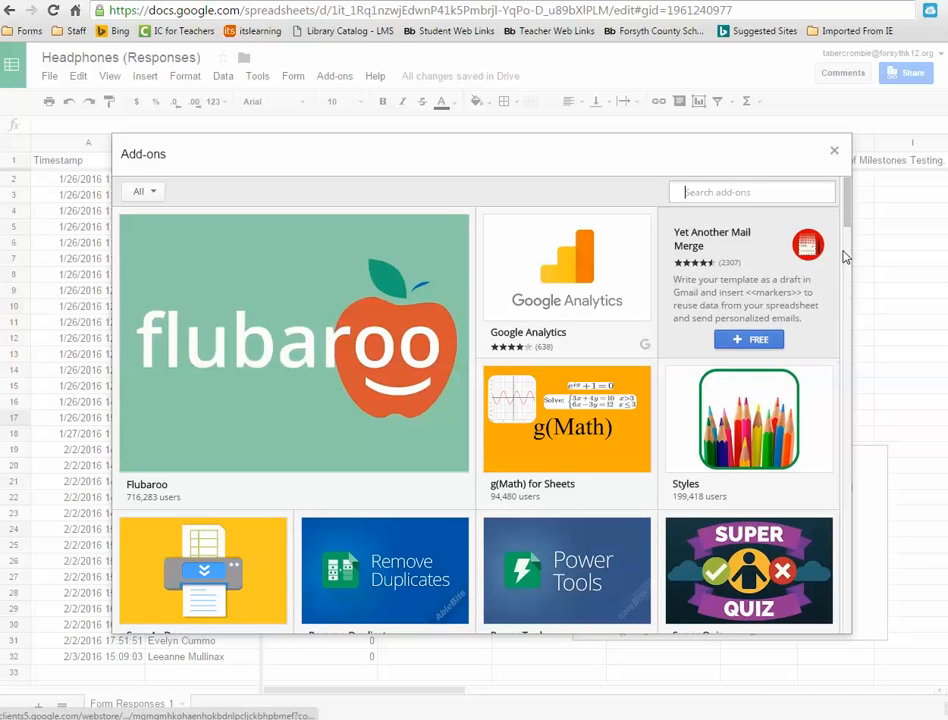
mouse_move(573, 417)
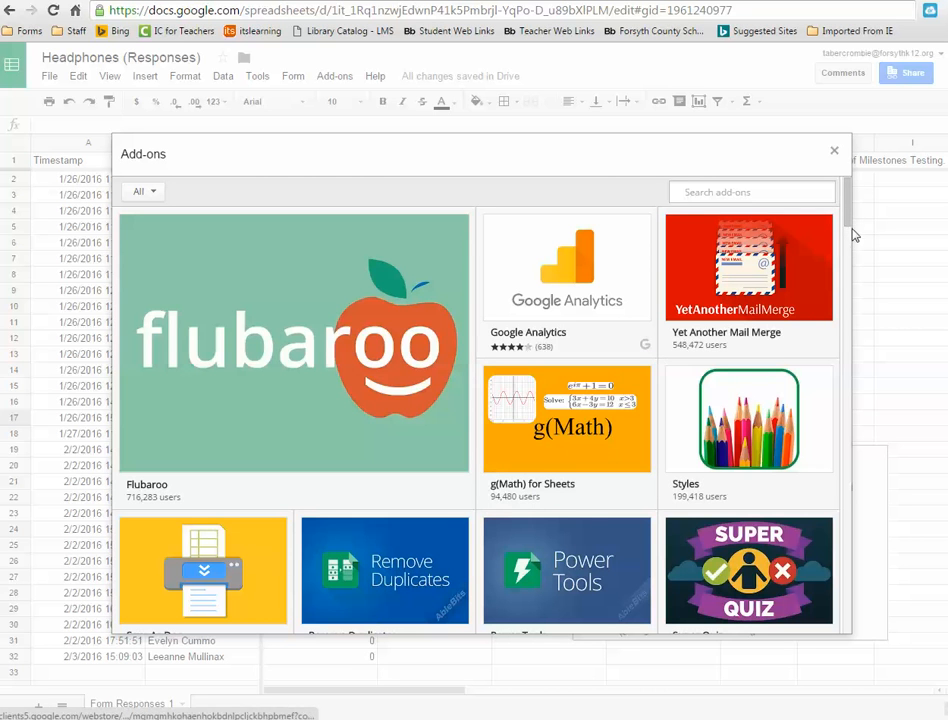
left_click_drag(847, 221, 847, 291)
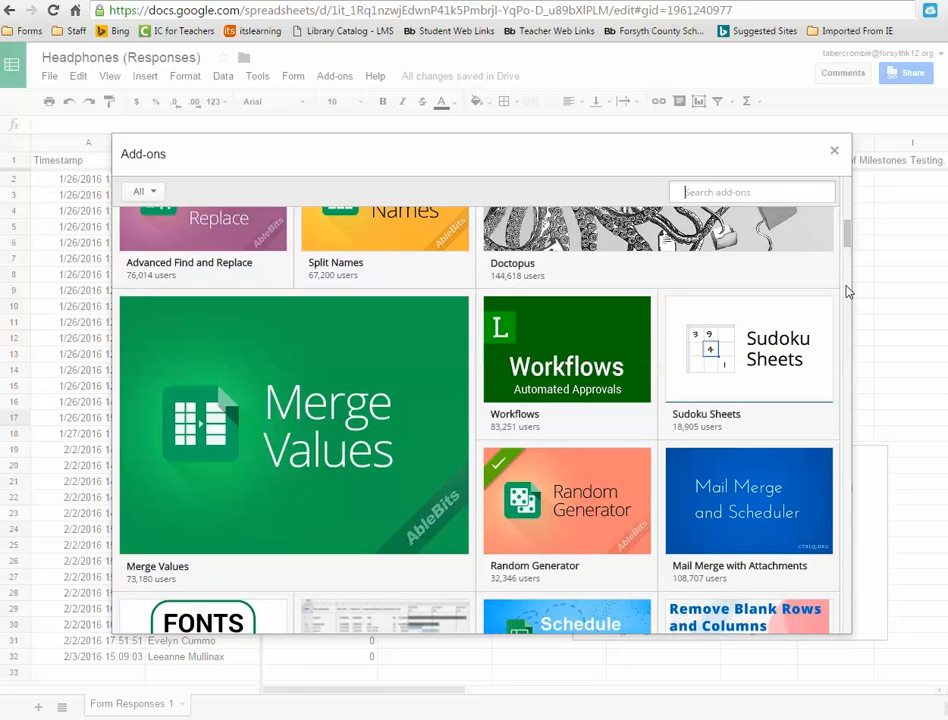
left_click_drag(848, 243, 848, 193)
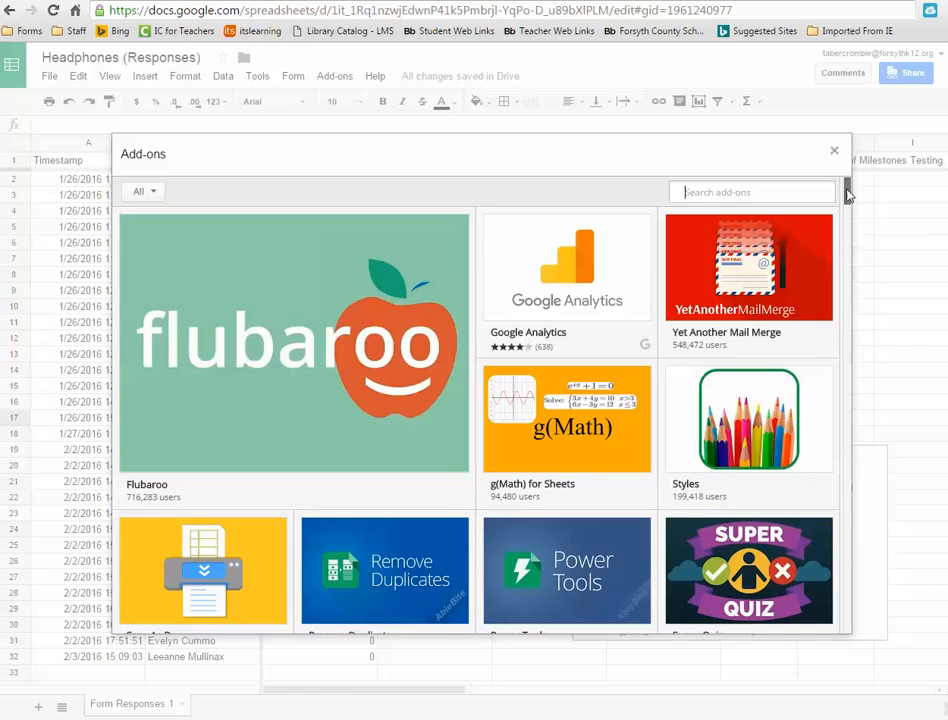
left_click(835, 150)
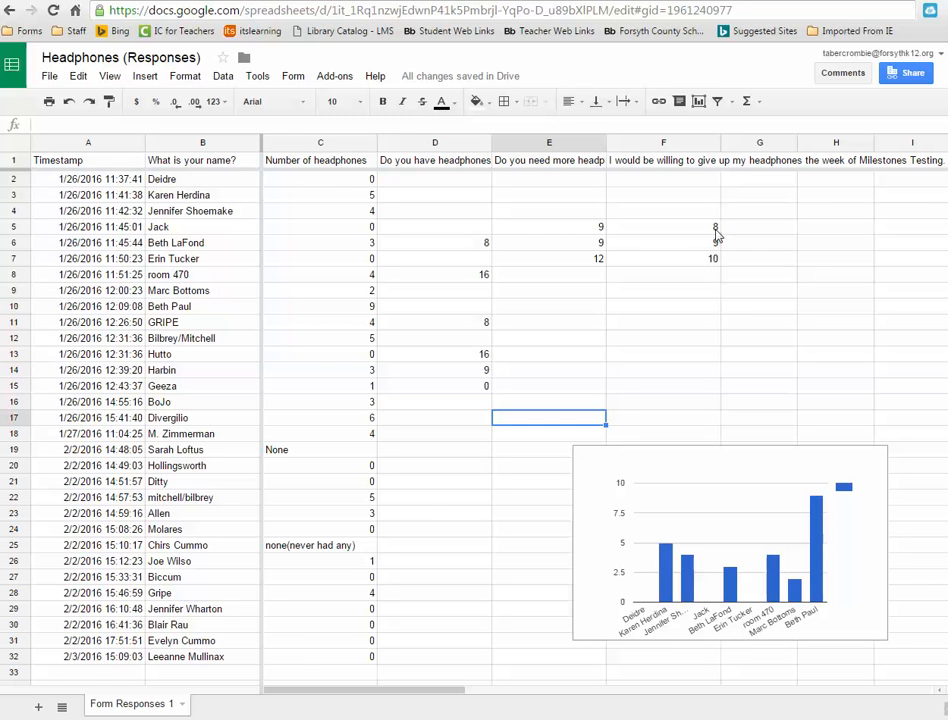
- Auto-fill column F by extending the F5:F7 series down to F14, then copying 17 down to F17
left_click_drag(622, 230, 608, 262)
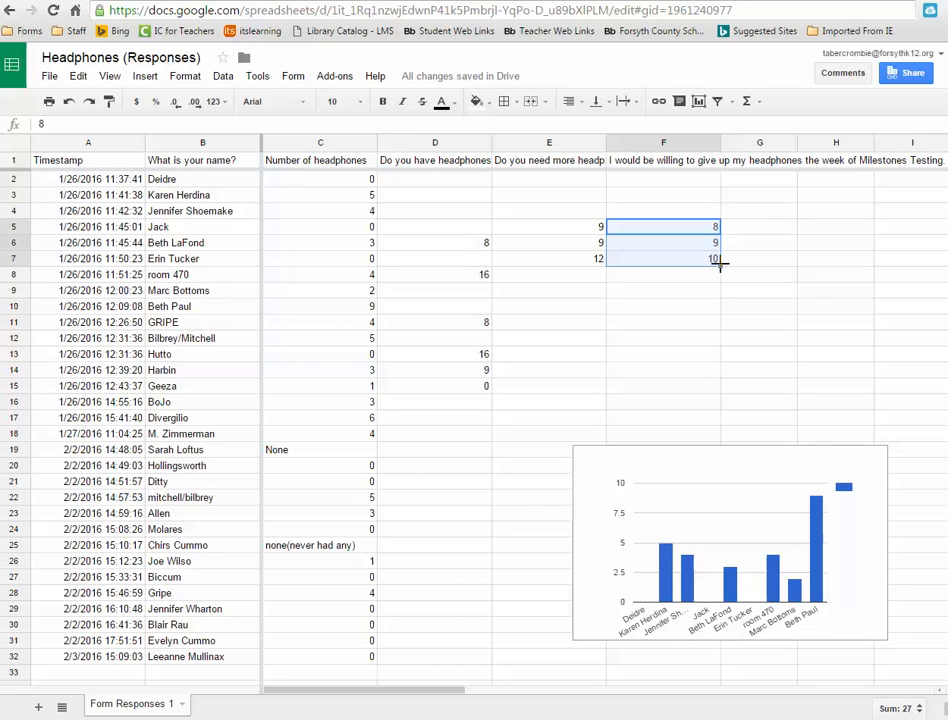
left_click_drag(719, 263, 728, 374)
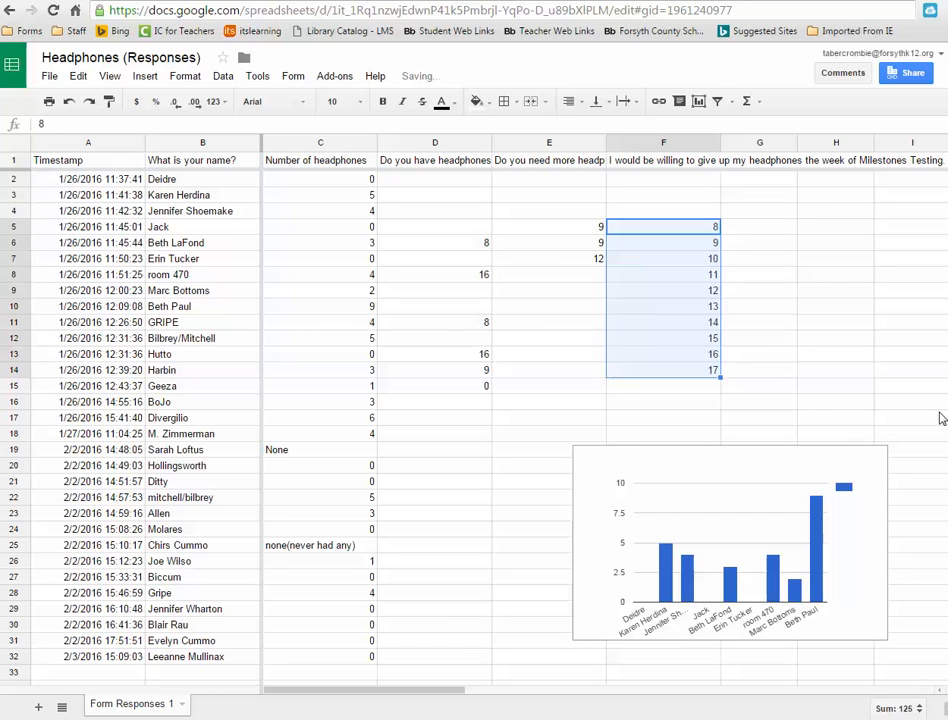
left_click(748, 376)
left_click(636, 376)
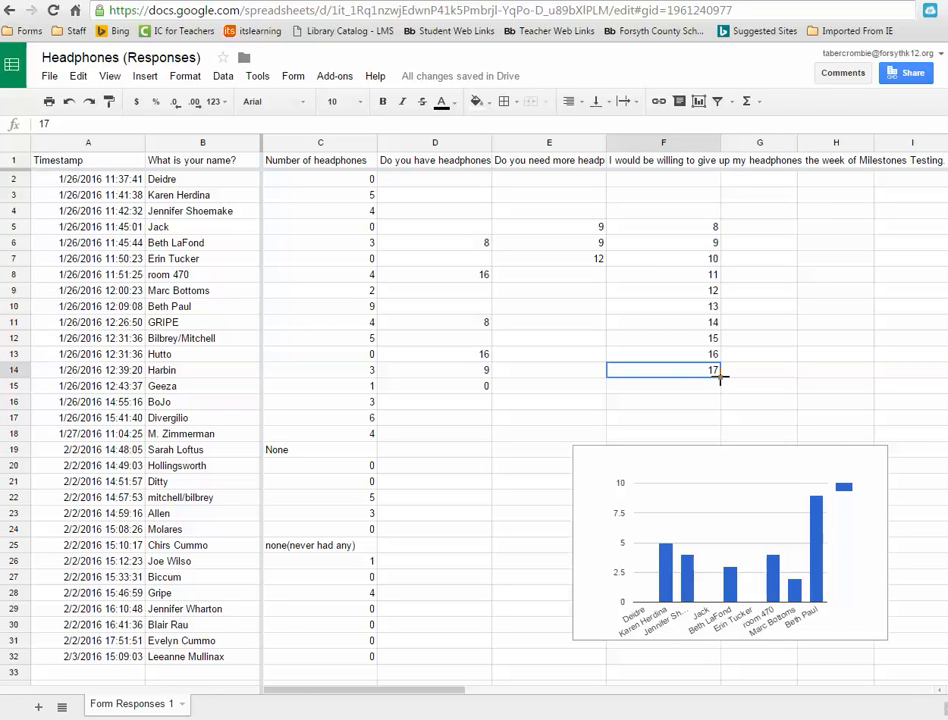
left_click_drag(719, 383, 719, 418)
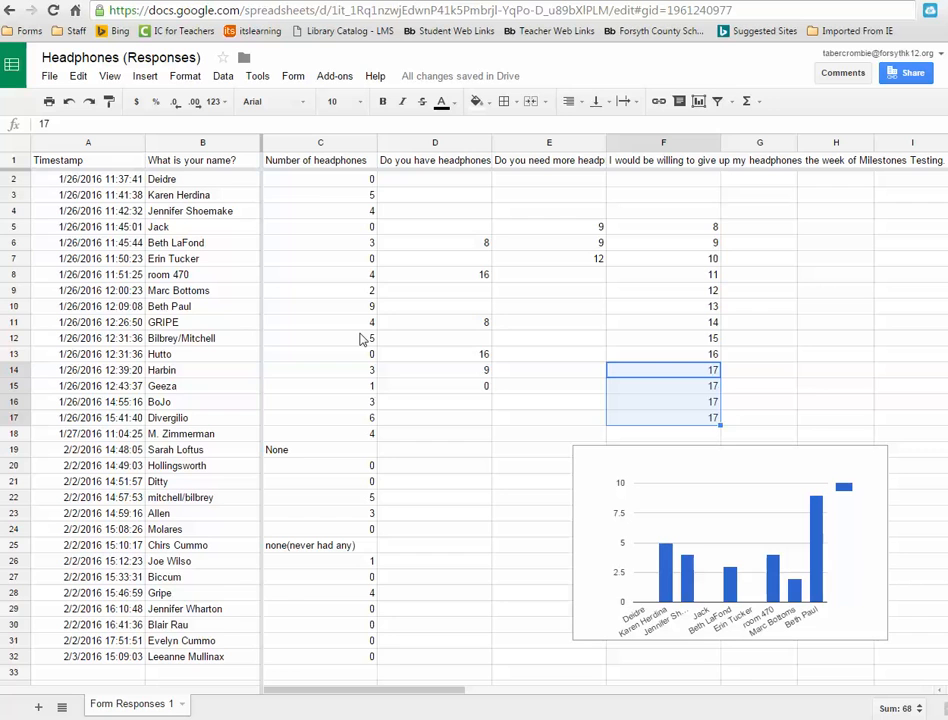
- Add a conditional formatting rule to column C highlighting values less than or equal to 4
left_click(298, 143)
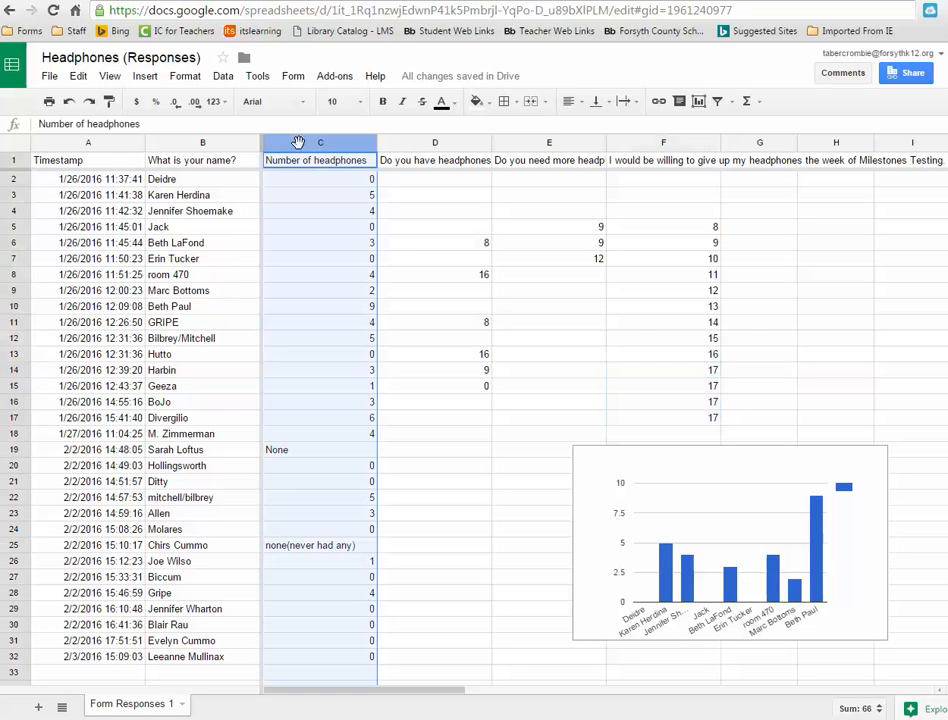
left_click(224, 78)
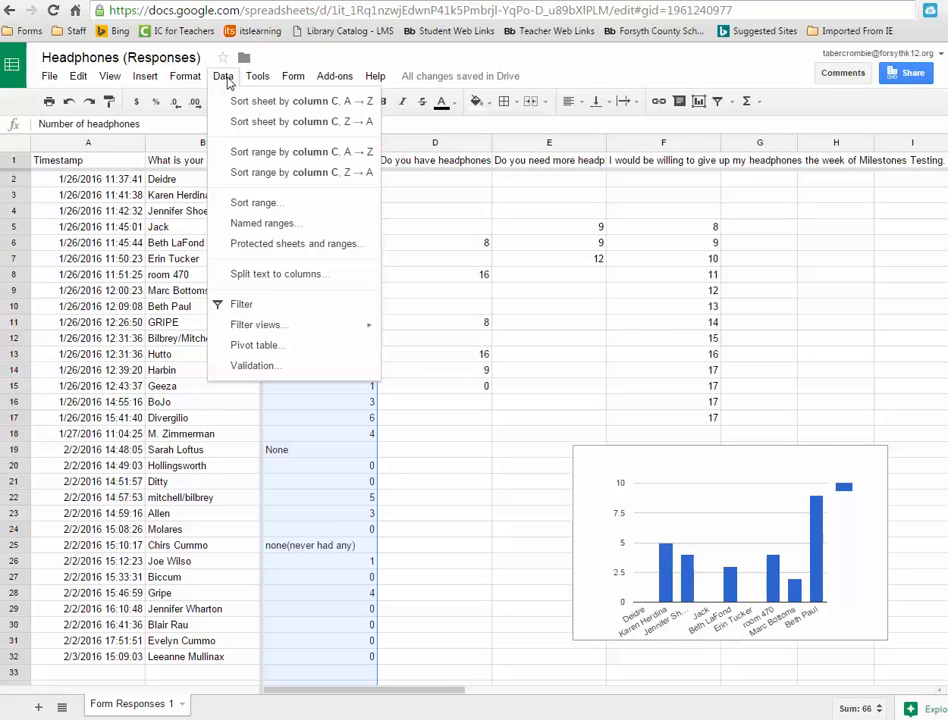
left_click(257, 366)
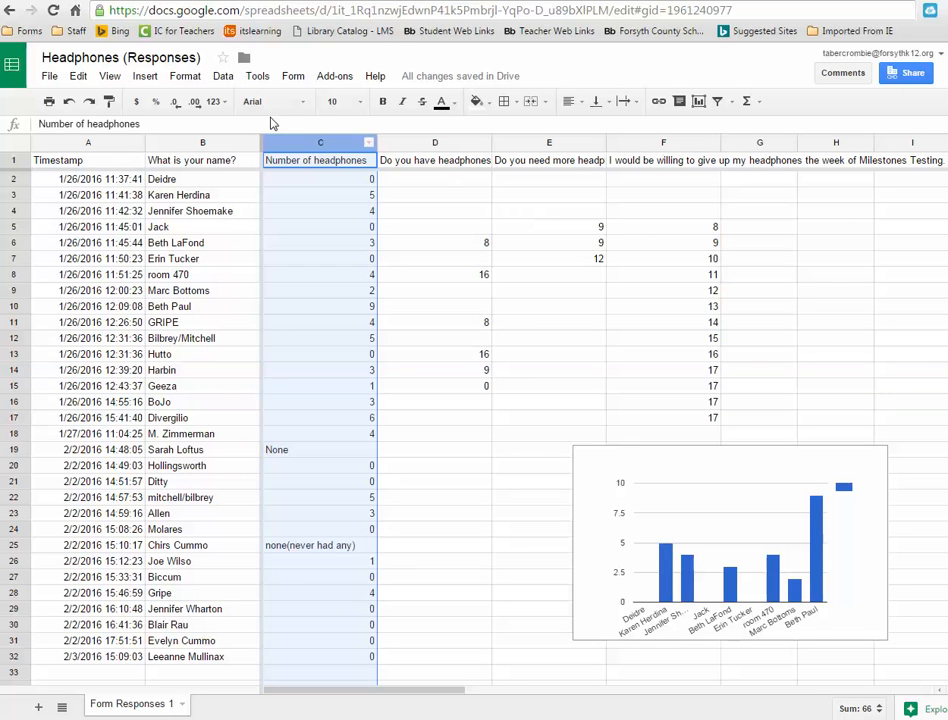
left_click(391, 243)
left_click(290, 148)
left_click(185, 76)
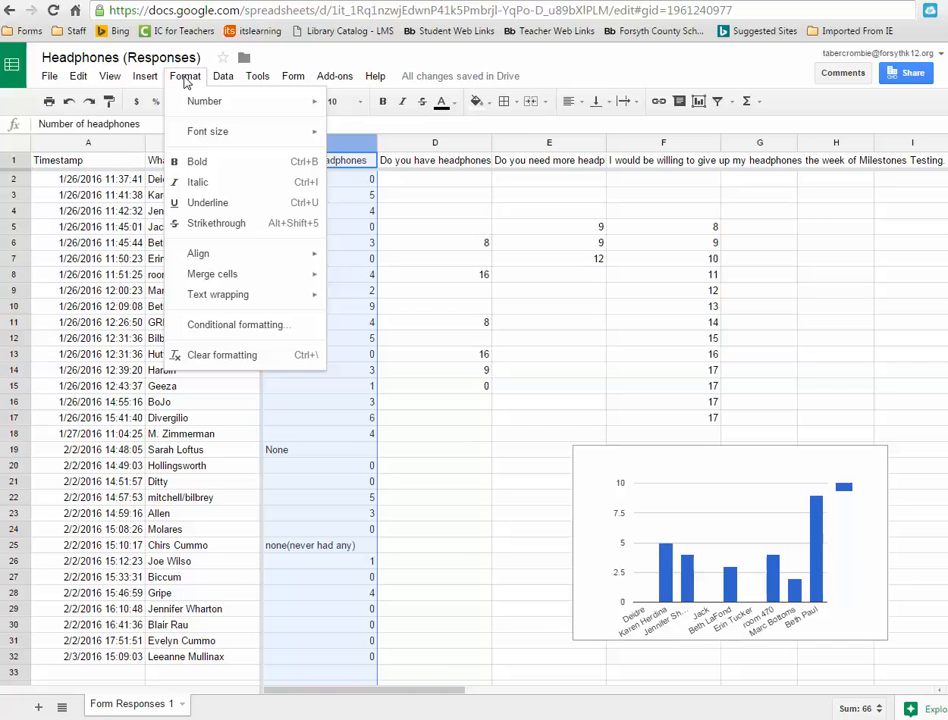
left_click(212, 330)
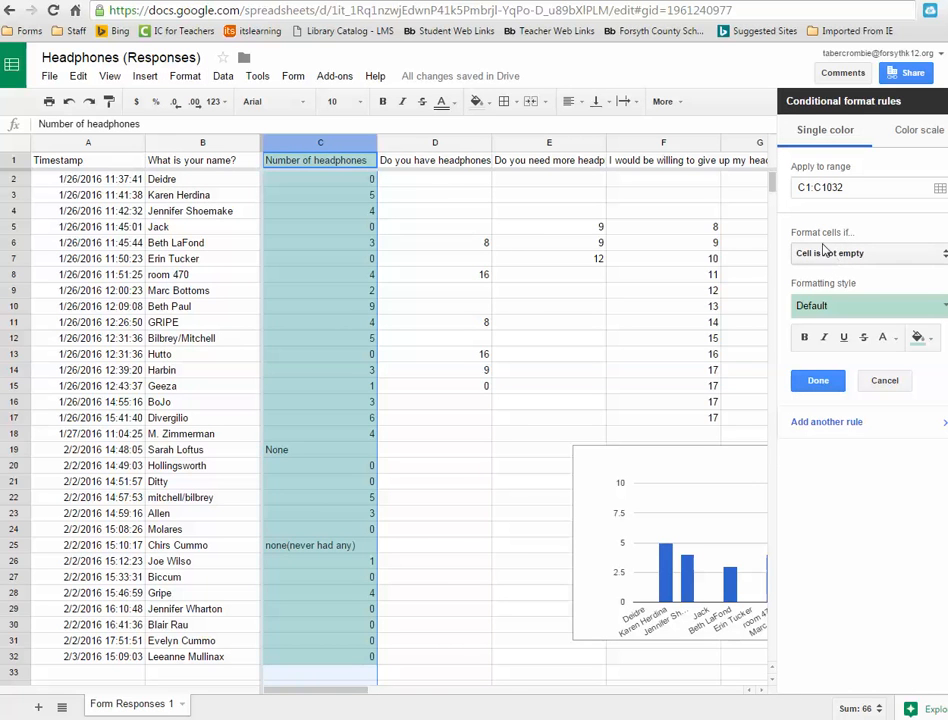
left_click(838, 256)
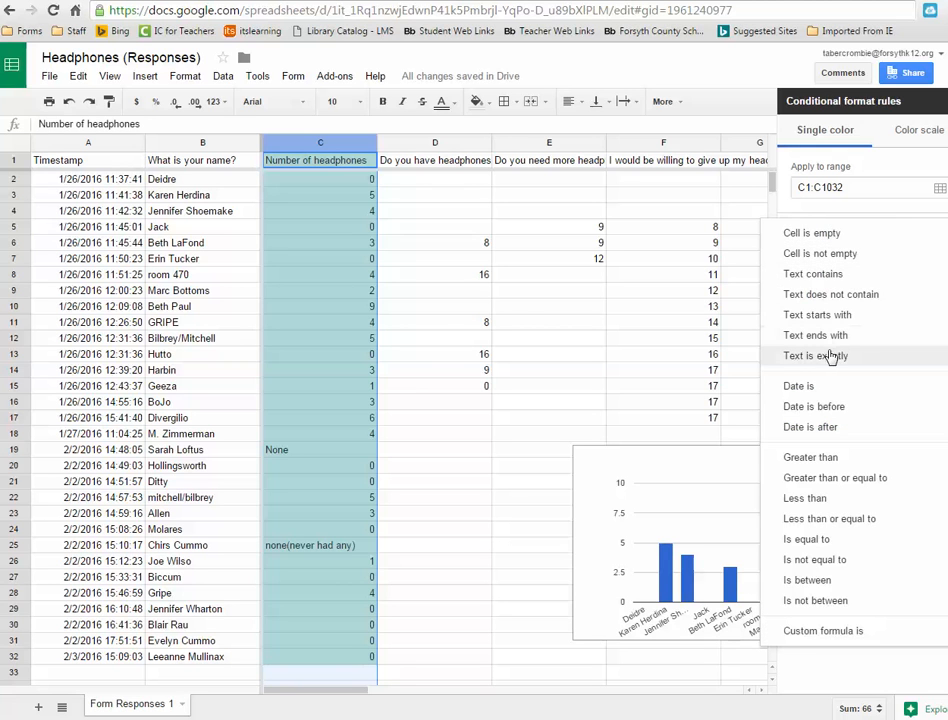
left_click(826, 522)
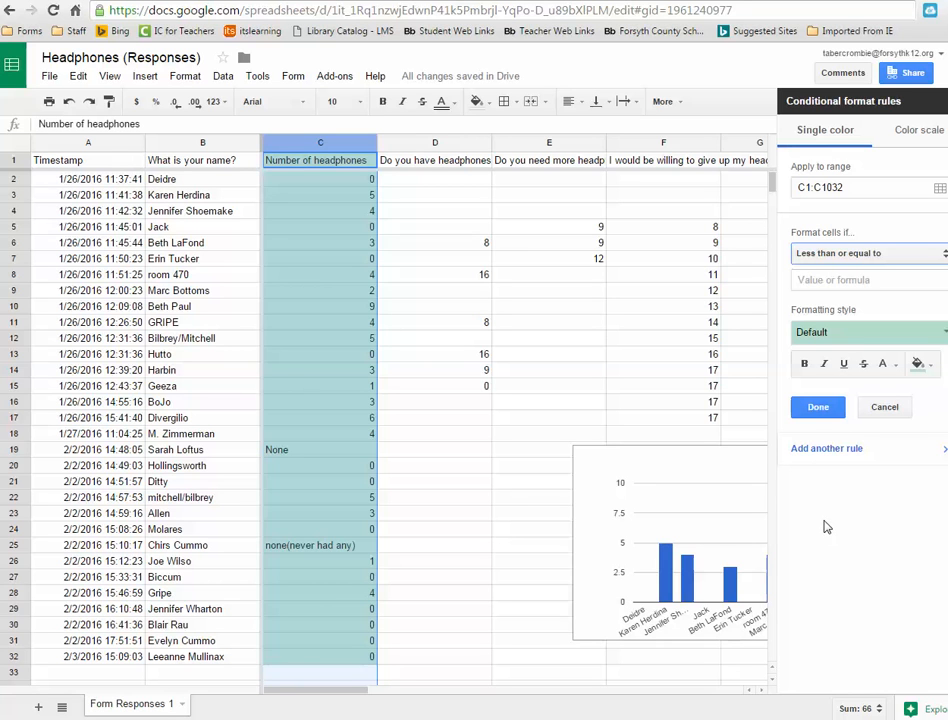
left_click(838, 281)
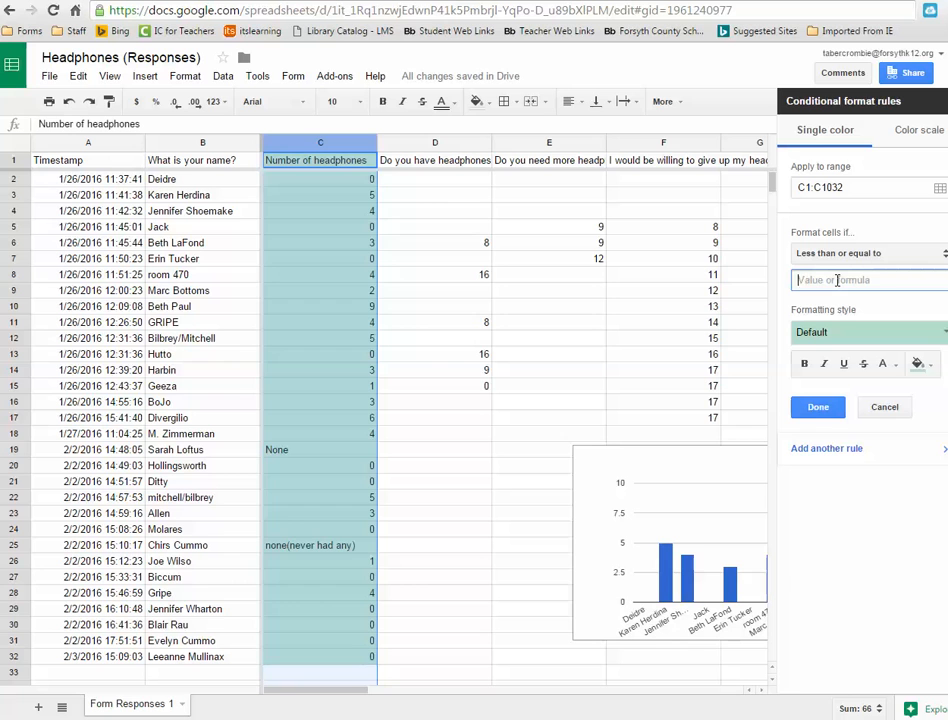
type("4")
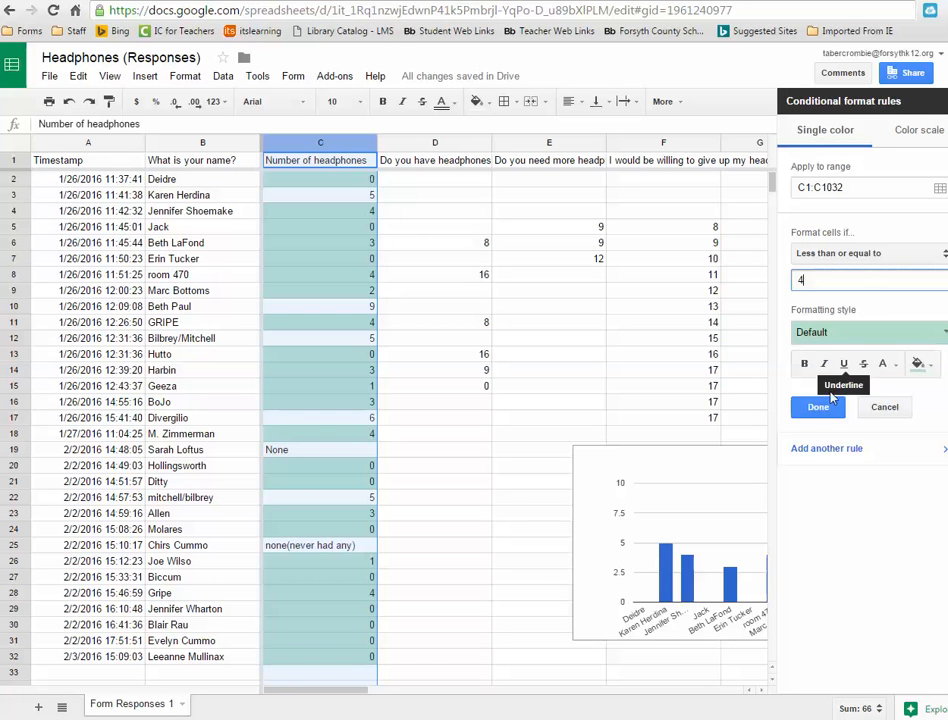
left_click(812, 404)
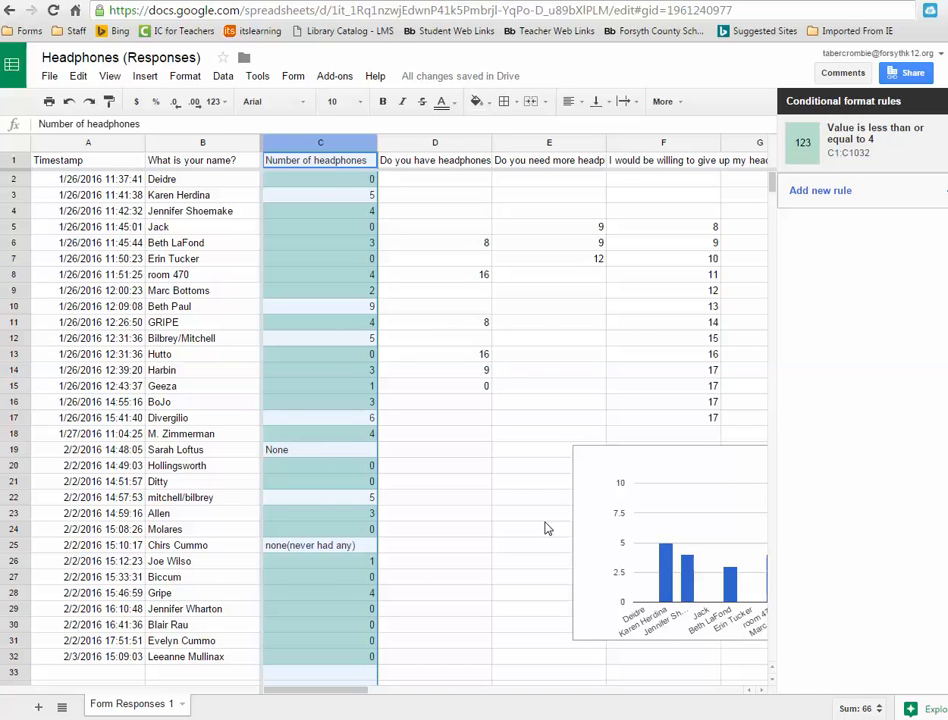
- Add a second rule to column C coloring cells whose text is exactly 5 with a yellow style
left_click(836, 190)
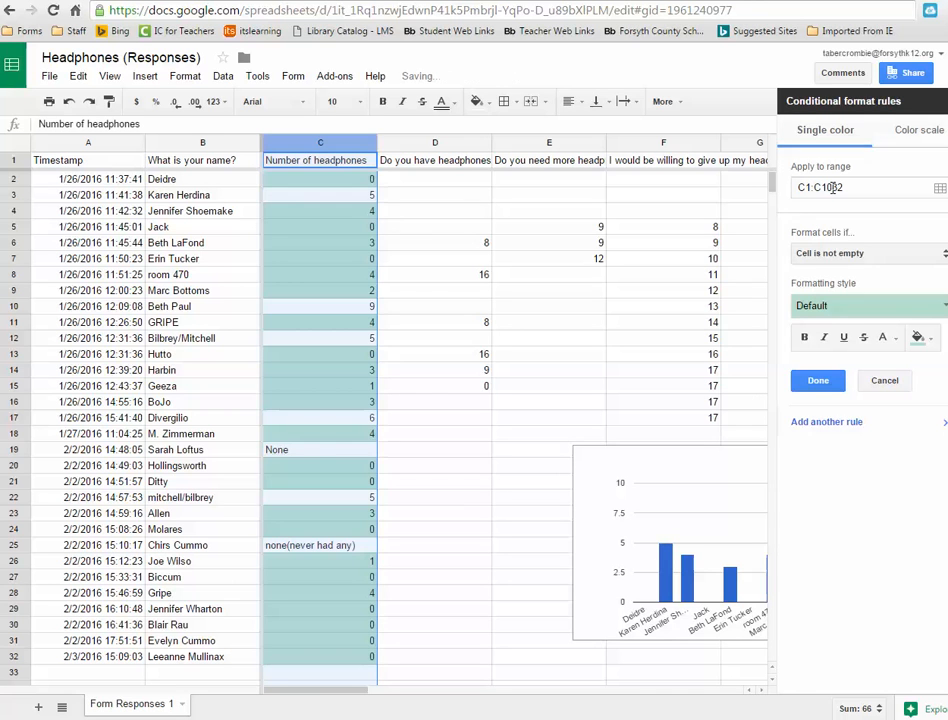
left_click(819, 255)
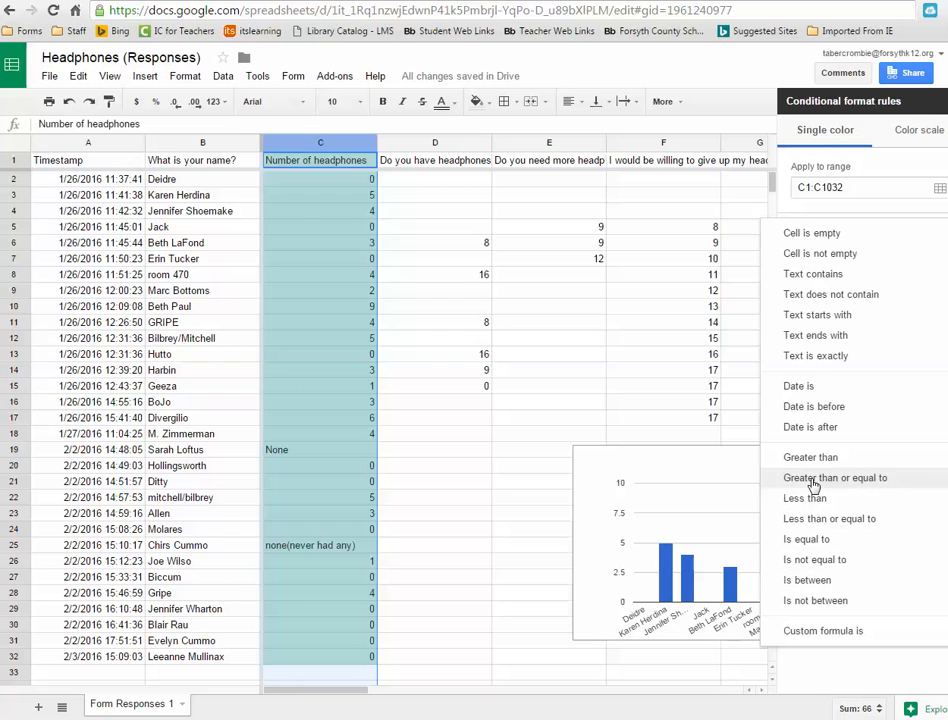
left_click(821, 357)
left_click(823, 279)
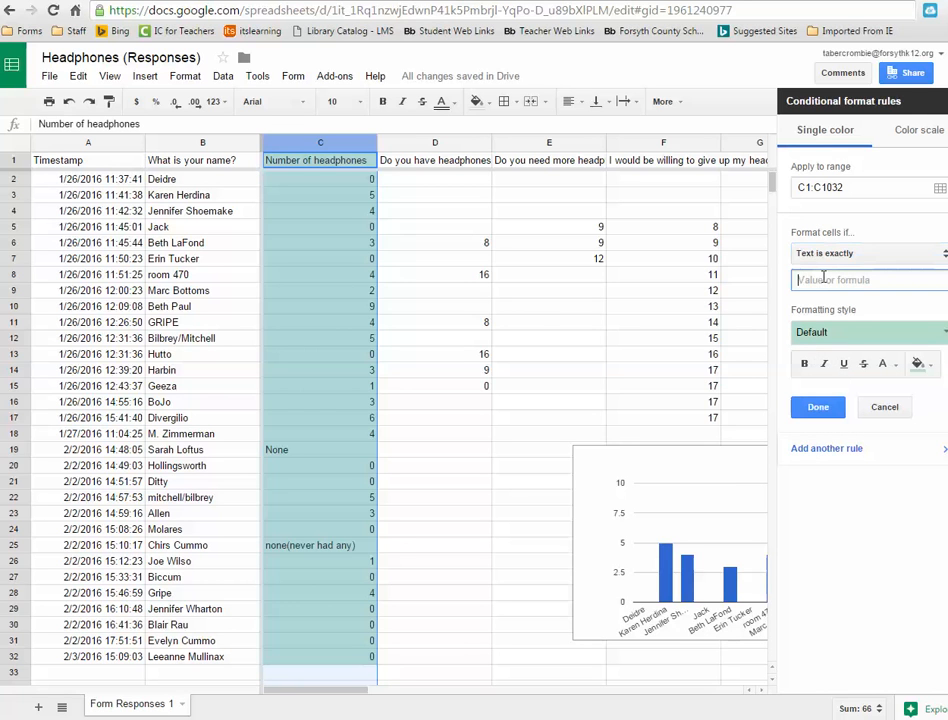
type("5")
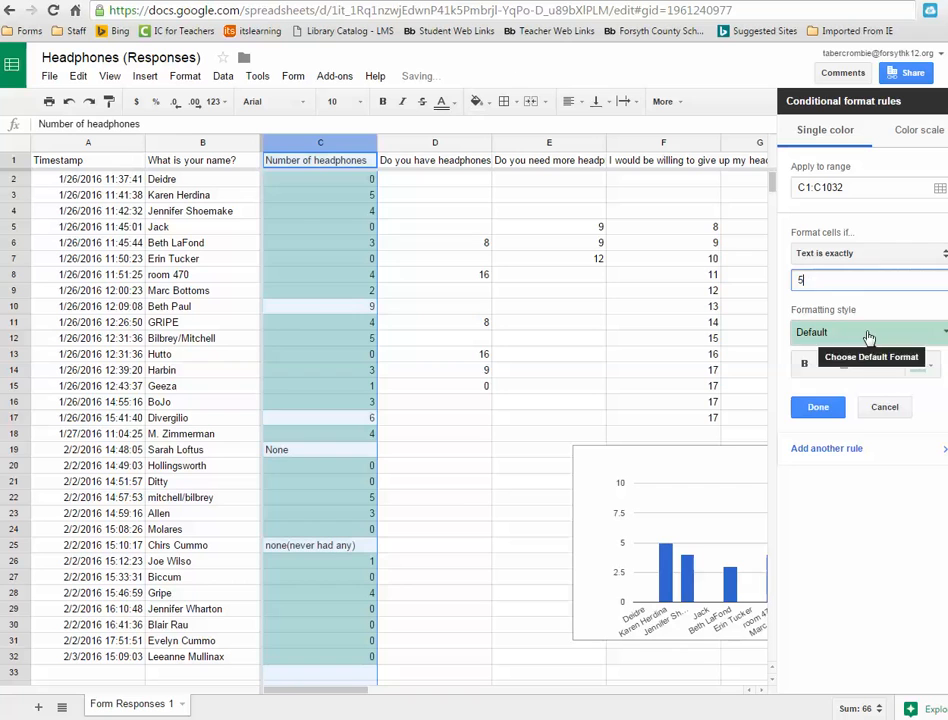
left_click(869, 334)
left_click(872, 363)
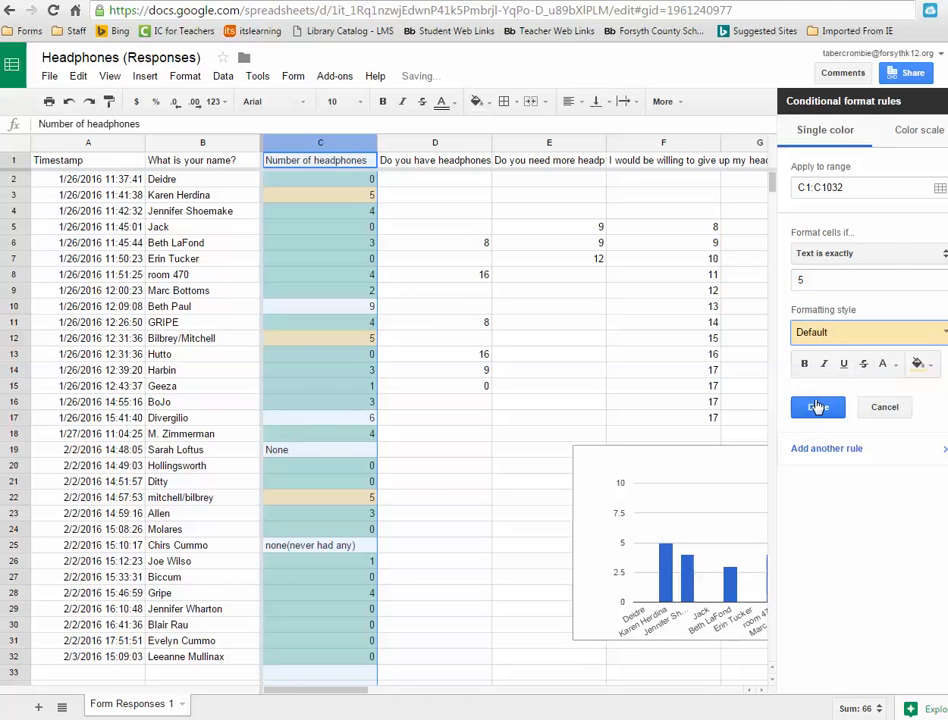
left_click(815, 405)
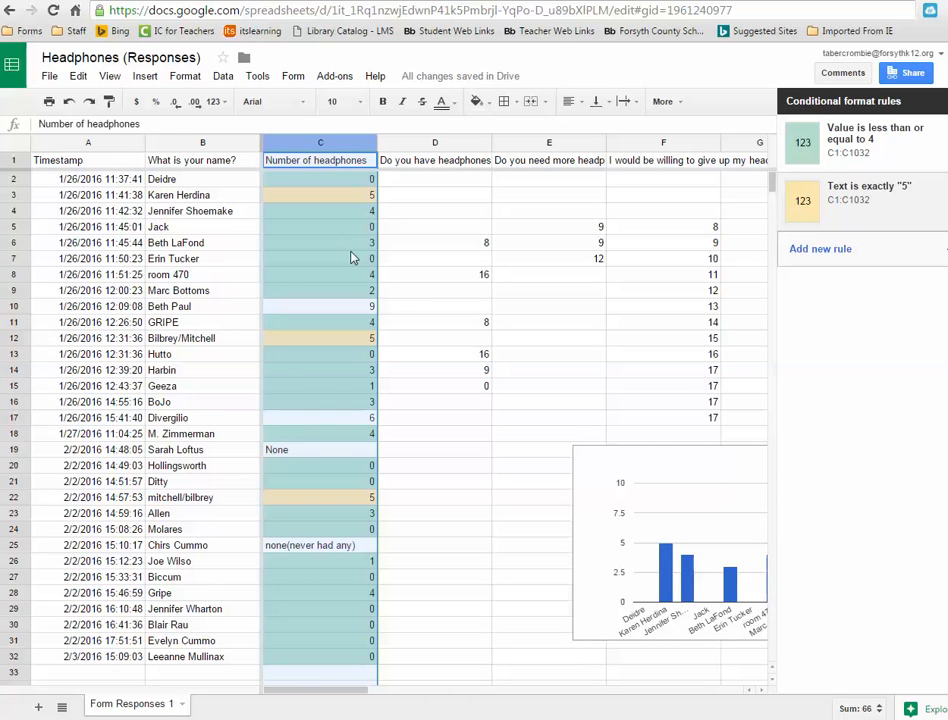
- Add a third rule to column C coloring values greater than or equal to 6 with a red style
left_click(818, 250)
left_click(857, 256)
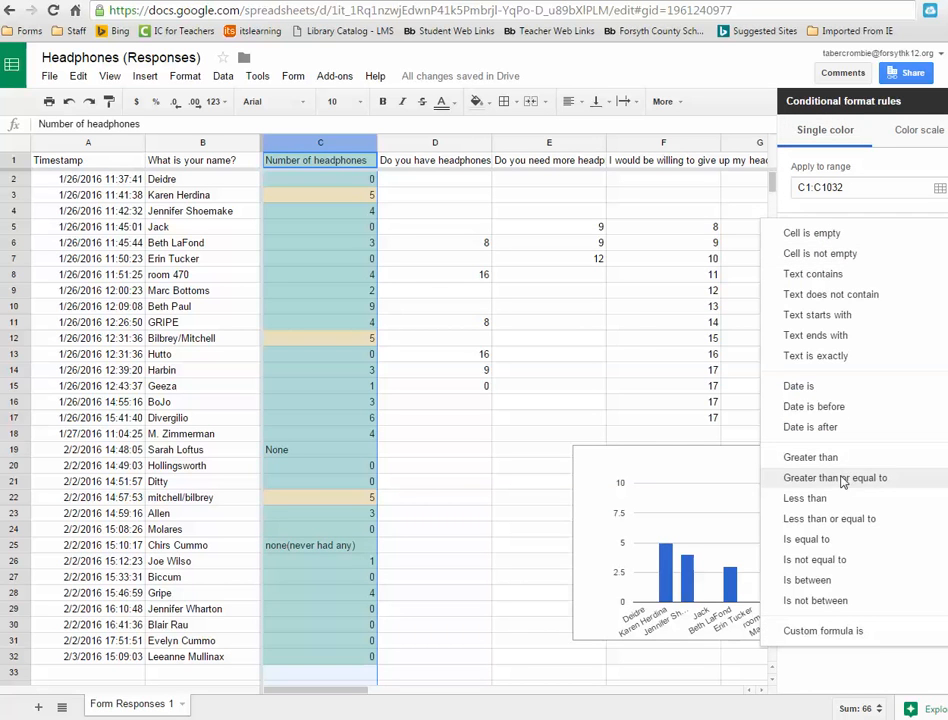
left_click(843, 479)
left_click(827, 283)
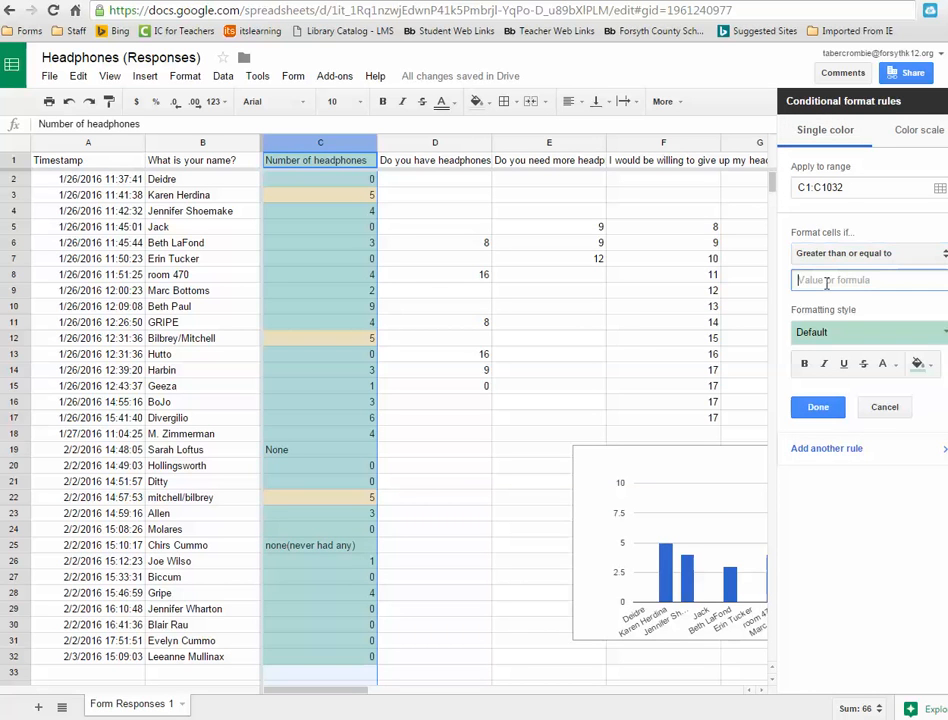
type("6")
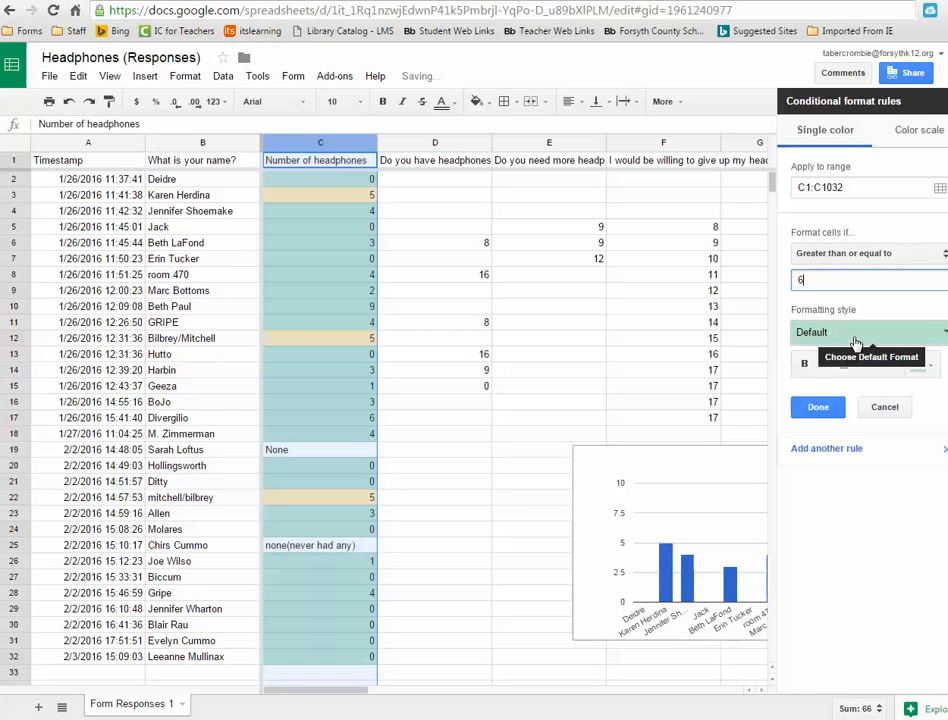
left_click(859, 330)
left_click(910, 368)
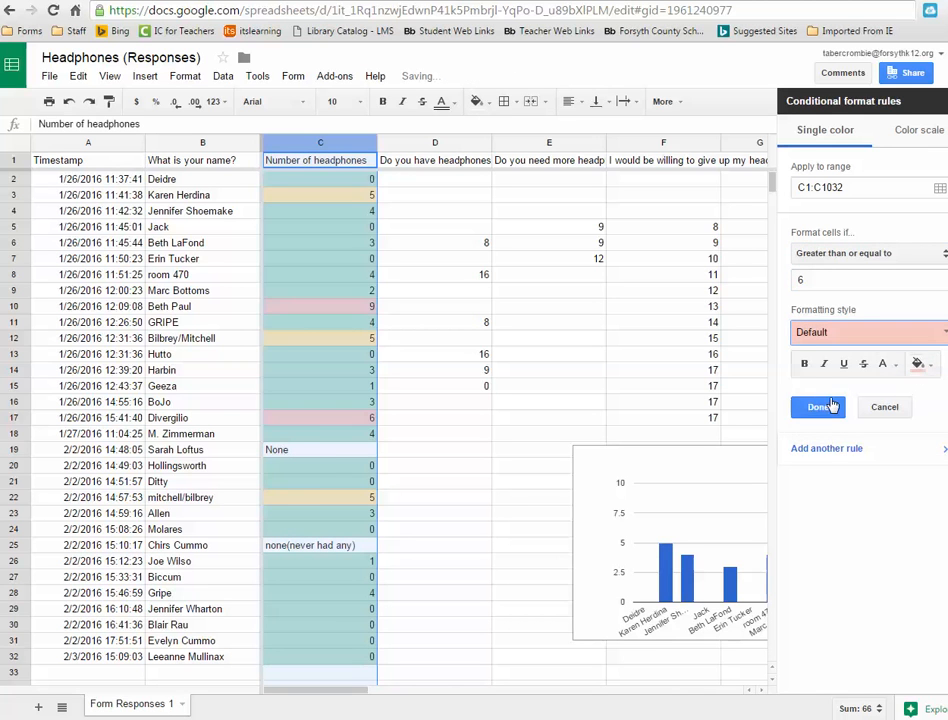
left_click(818, 408)
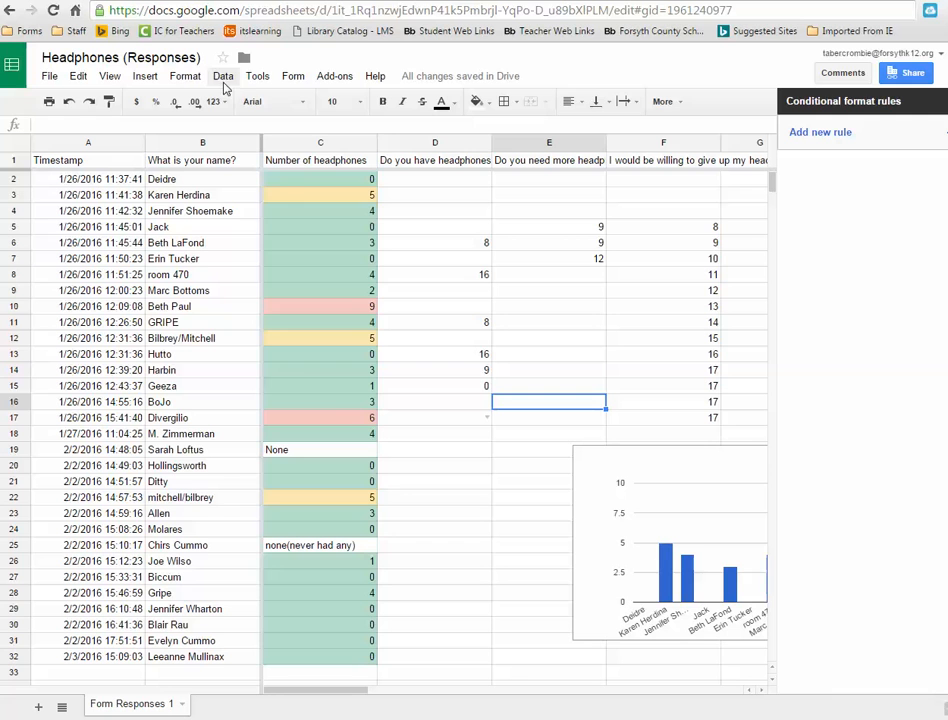
- Set data validation on cell E16 to a list of items: yes, no
left_click(225, 83)
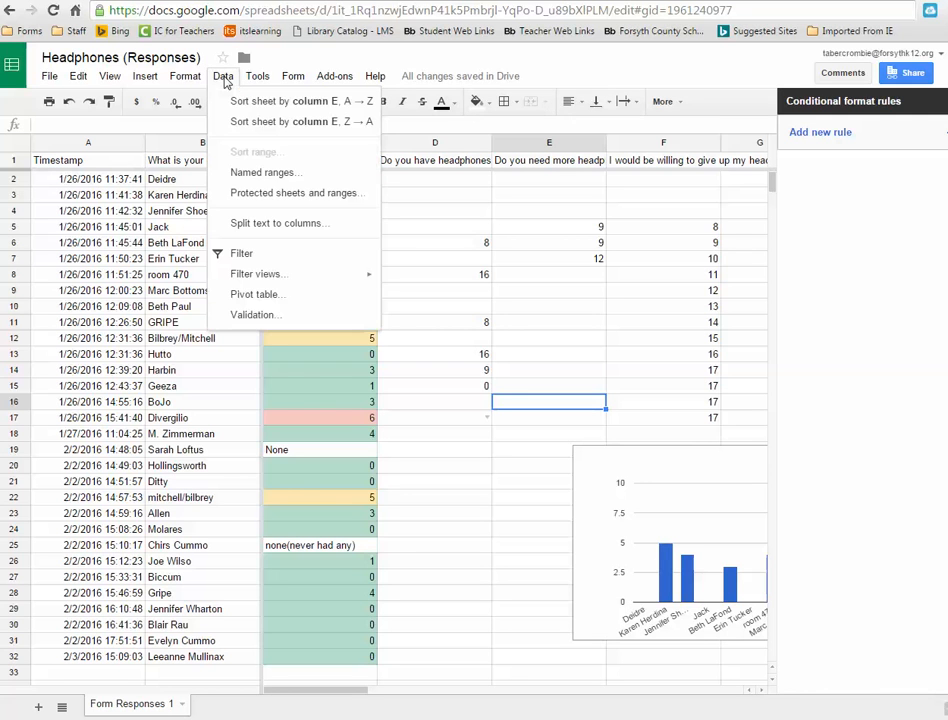
left_click(256, 314)
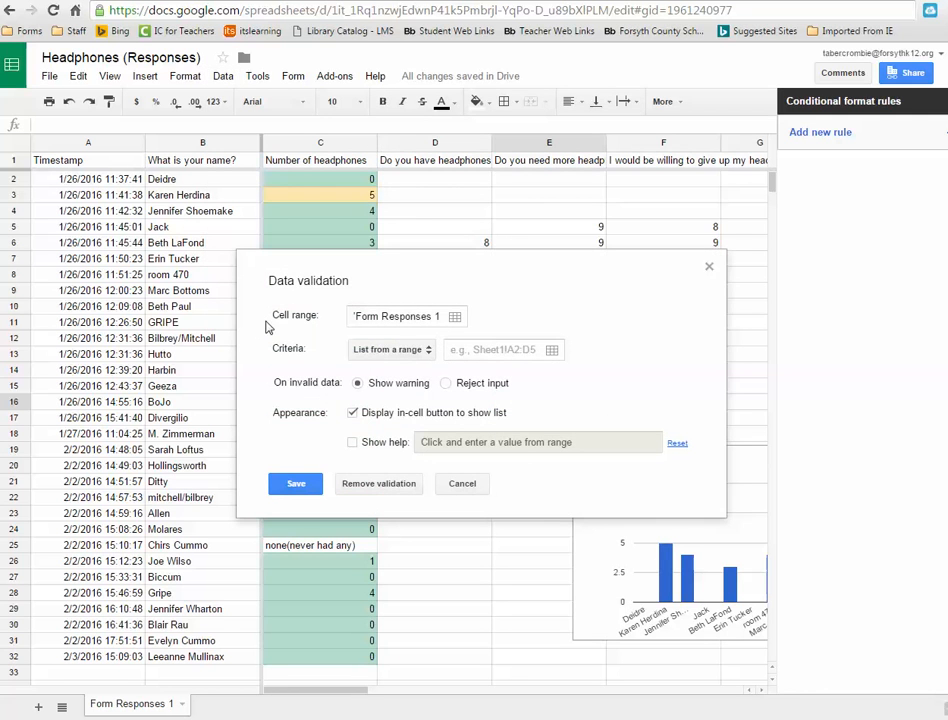
left_click(426, 349)
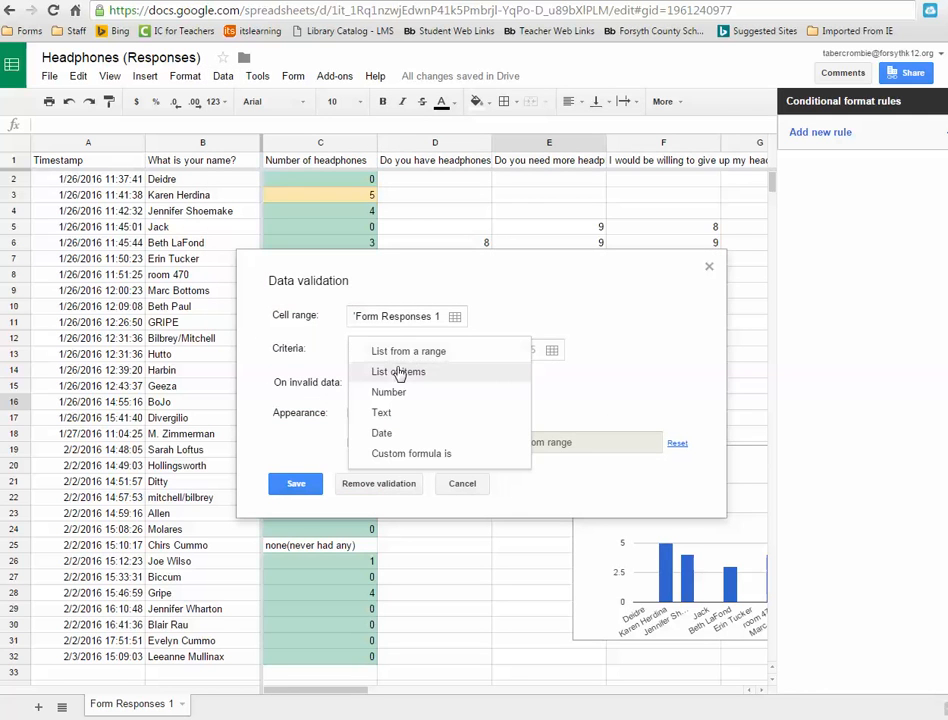
left_click(399, 372)
left_click(457, 350)
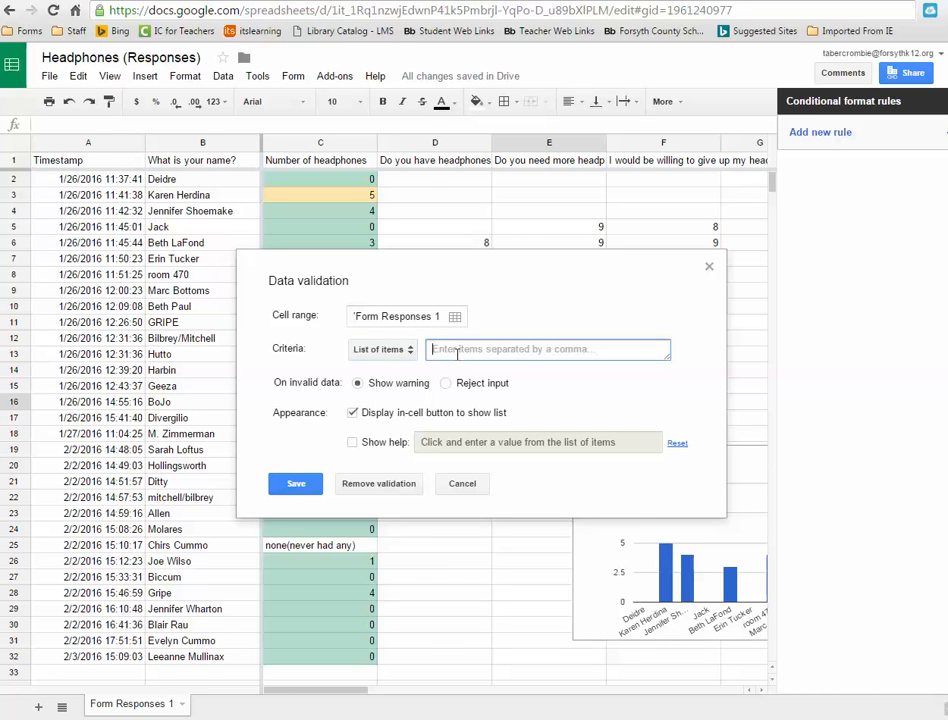
type("ye")
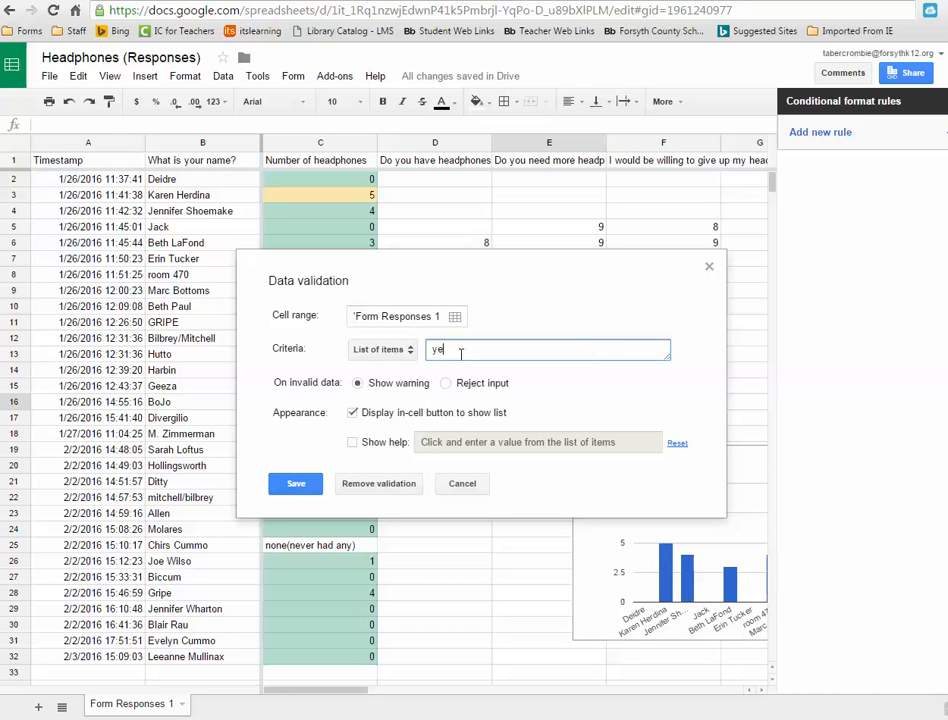
type("s, no")
left_click(296, 486)
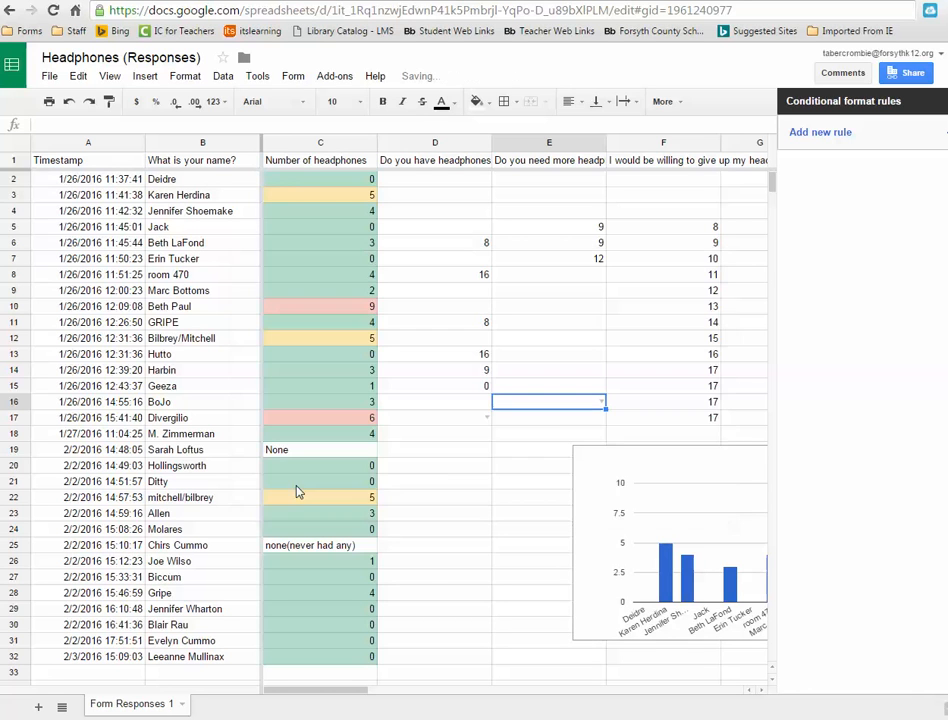
- Choose no from the validation dropdown in cell E16
left_click(549, 437)
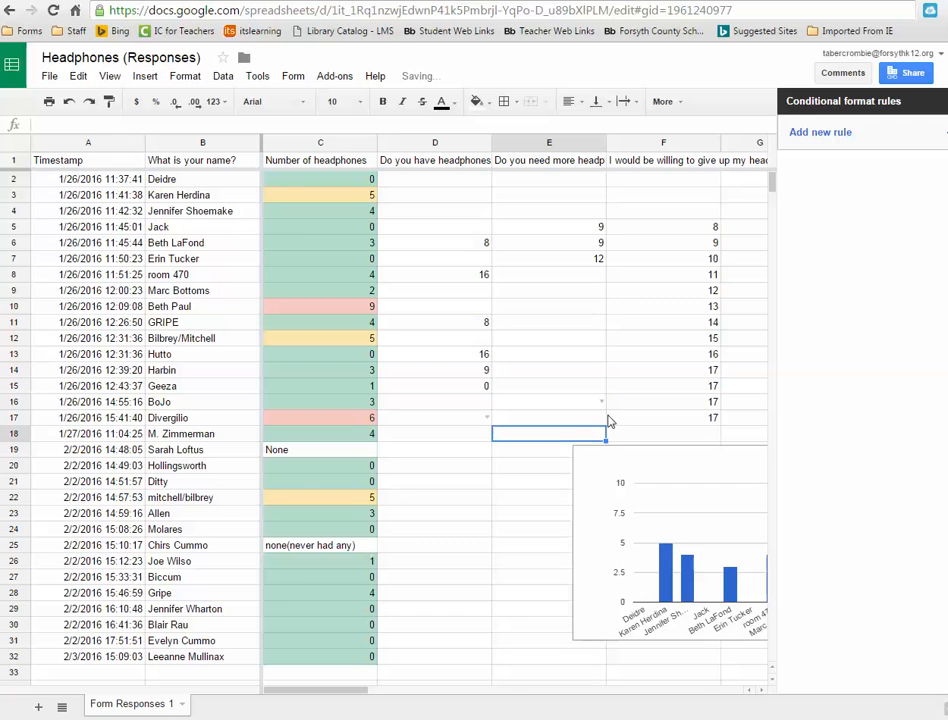
left_click(602, 404)
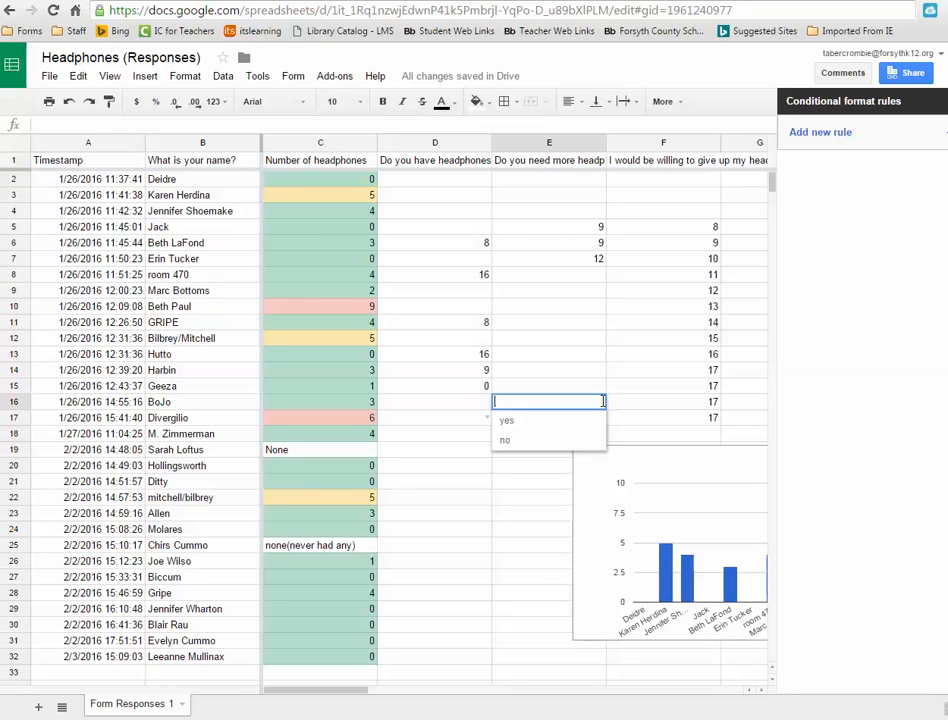
left_click(508, 442)
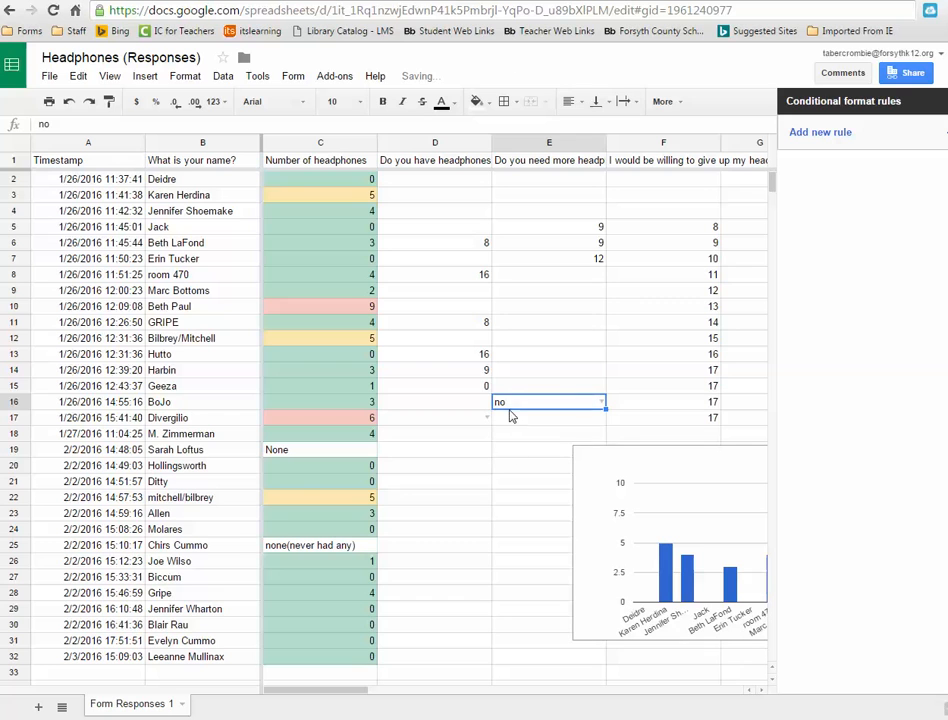
left_click(514, 453)
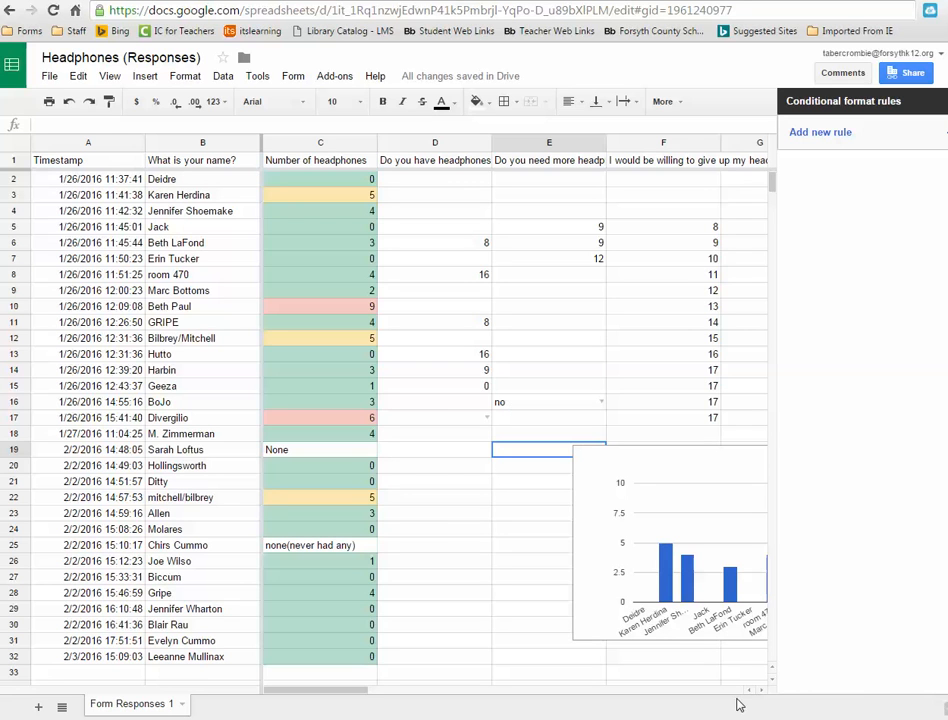
left_click(48, 79)
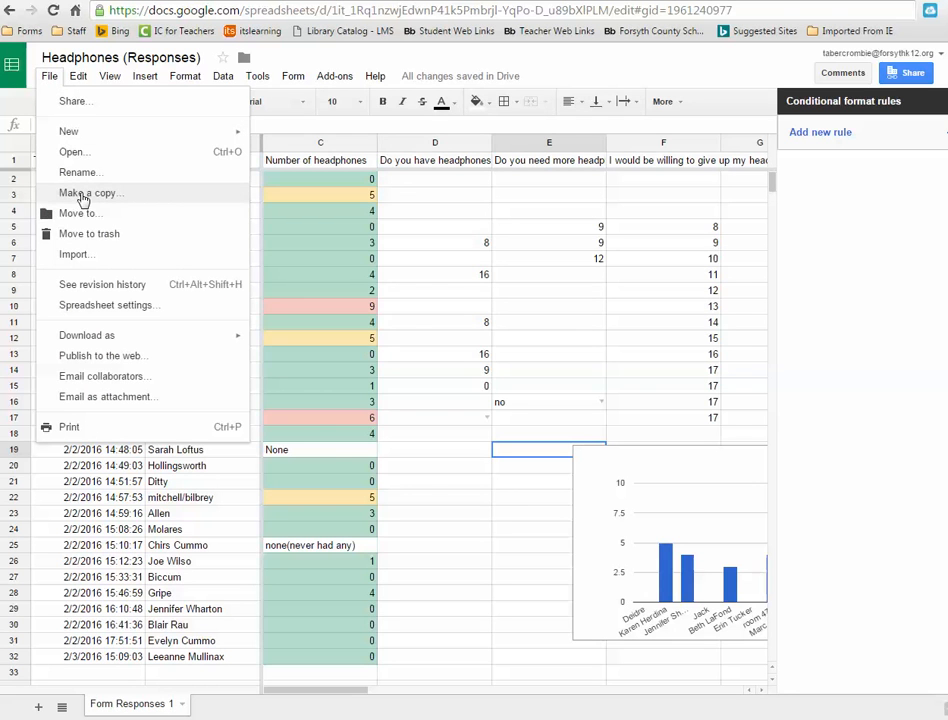
left_click(84, 195)
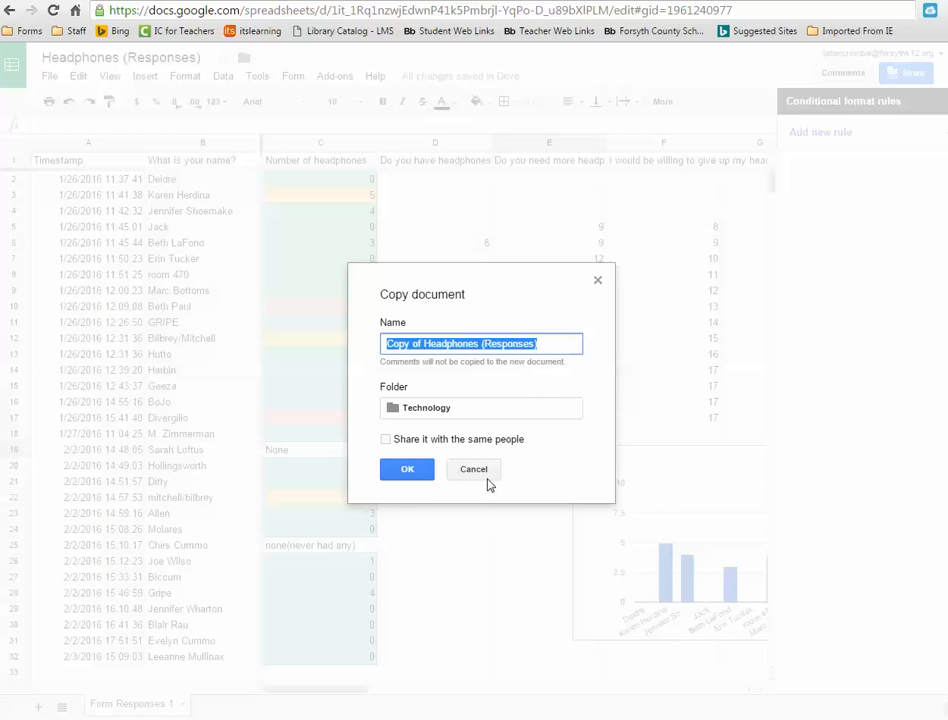
left_click(598, 284)
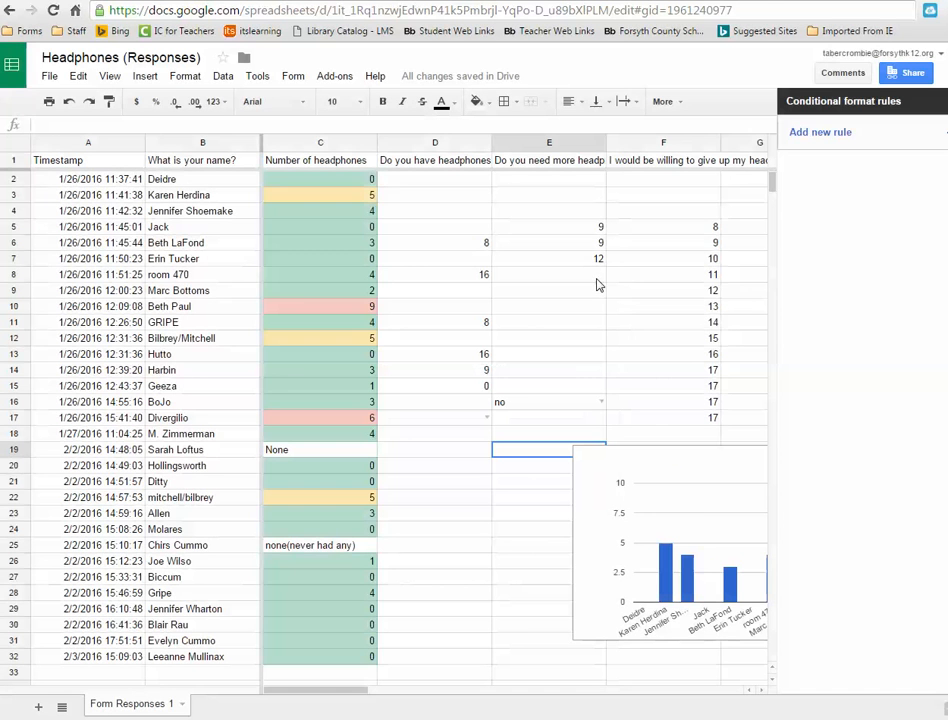